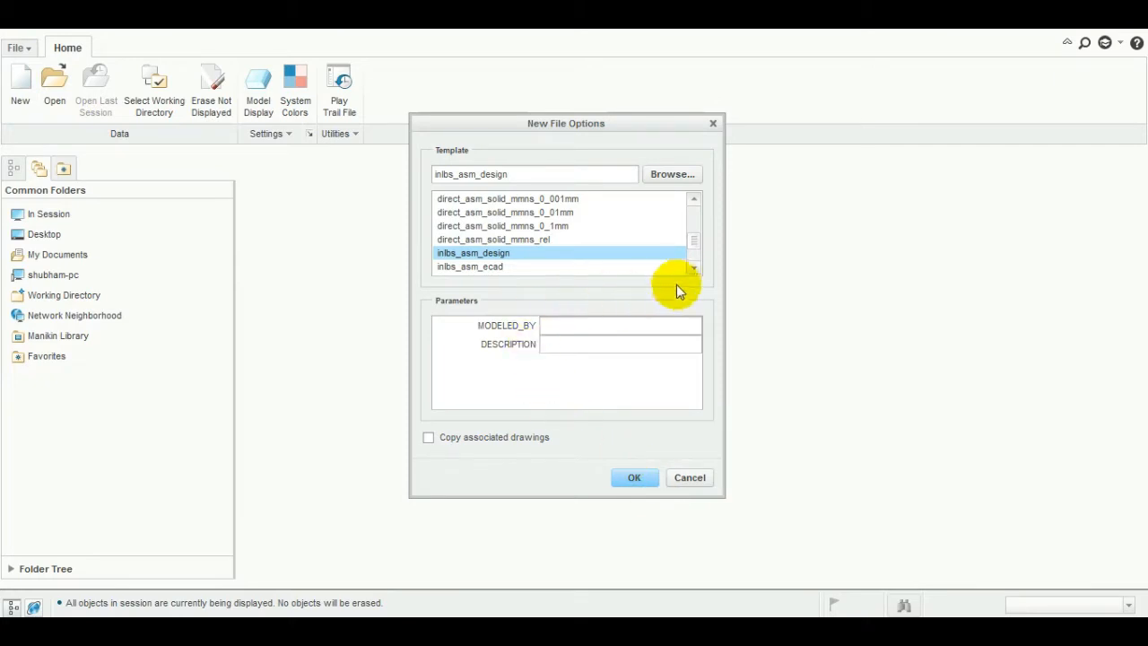
- Create the new assembly from the mmns_asm_design template
{"action": "left_click", "coordinate": [693, 266]}
{"action": "left_click", "coordinate": [693, 267]}
{"action": "left_click", "coordinate": [693, 266]}
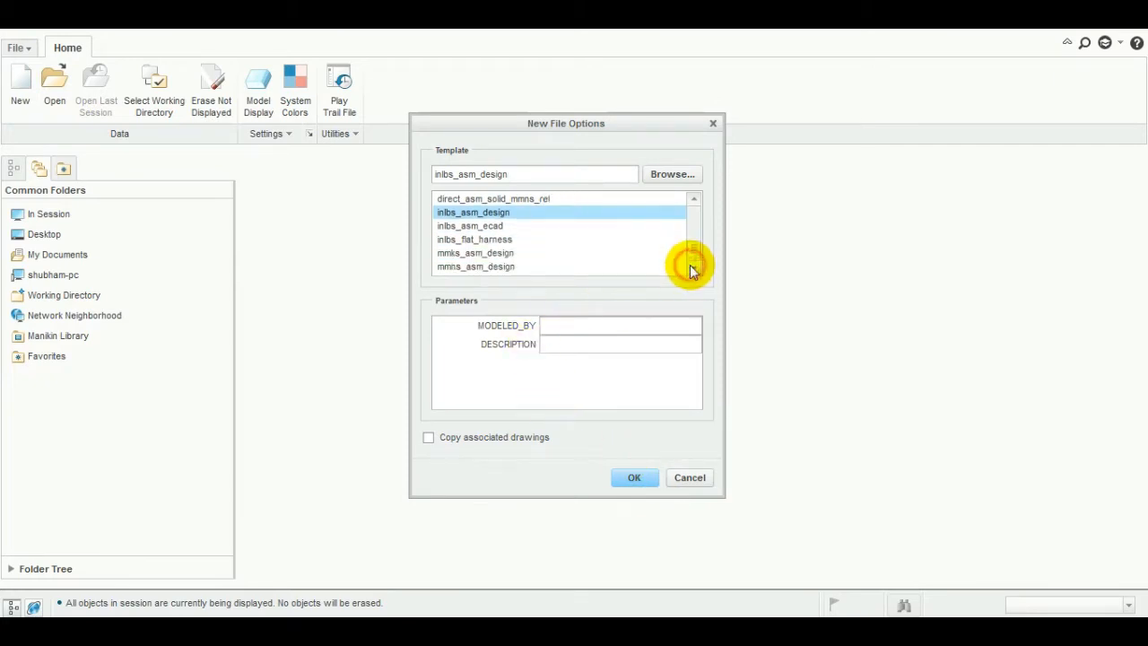
{"action": "left_click", "coordinate": [494, 267]}
{"action": "left_click", "coordinate": [633, 477]}
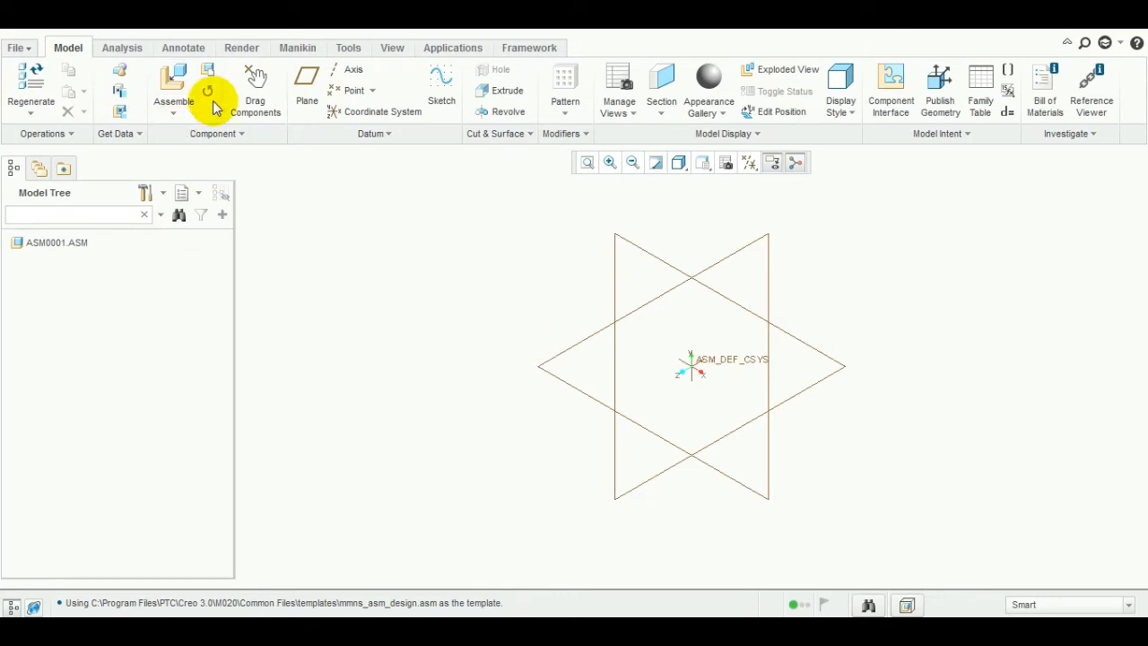
- Set the model tree filters to show all general feature types plus features, annotations, suppressed objects and envelope components
{"action": "left_click", "coordinate": [148, 194]}
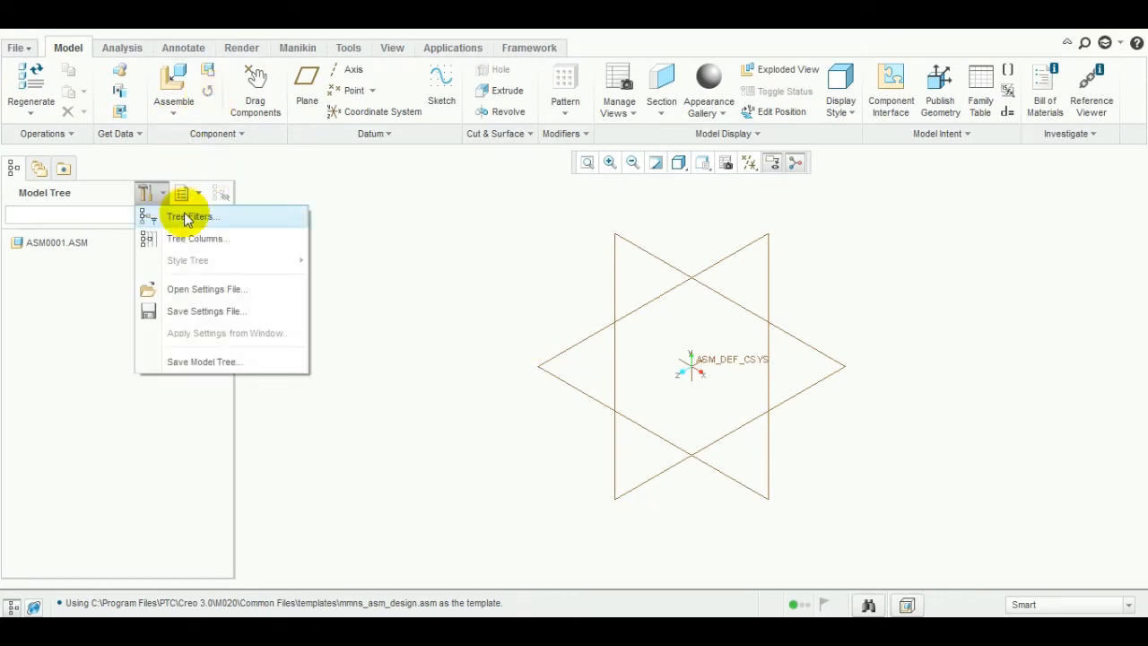
{"action": "left_click", "coordinate": [196, 218]}
{"action": "left_click", "coordinate": [373, 216]}
{"action": "left_click", "coordinate": [485, 425]}
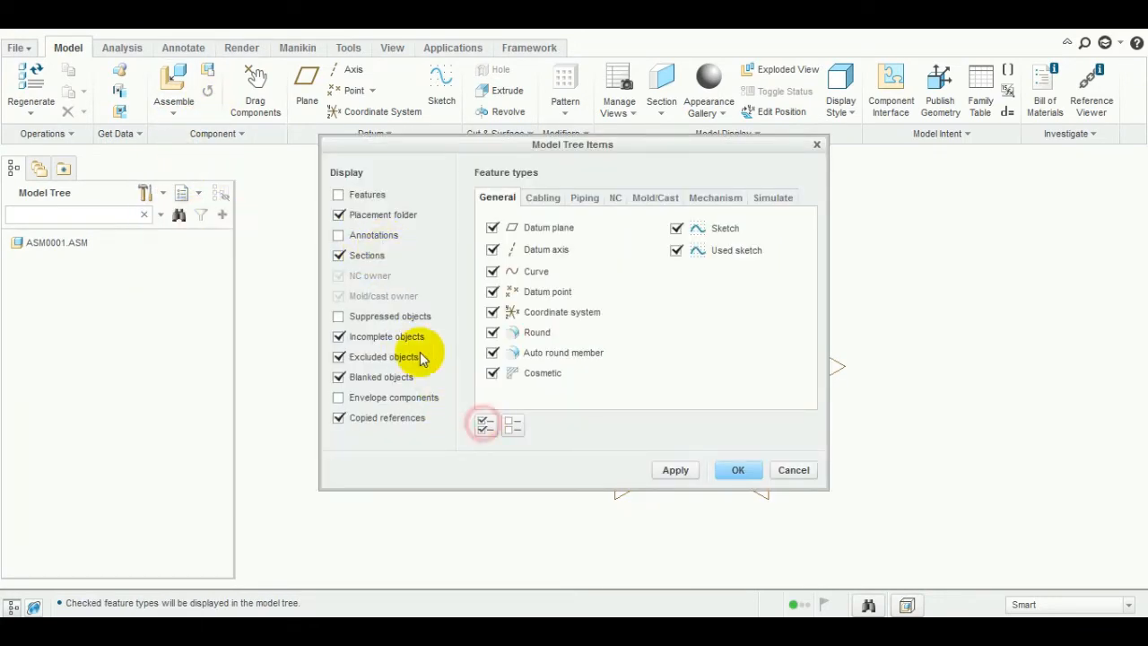
{"action": "left_click", "coordinate": [415, 318]}
{"action": "left_click", "coordinate": [366, 193]}
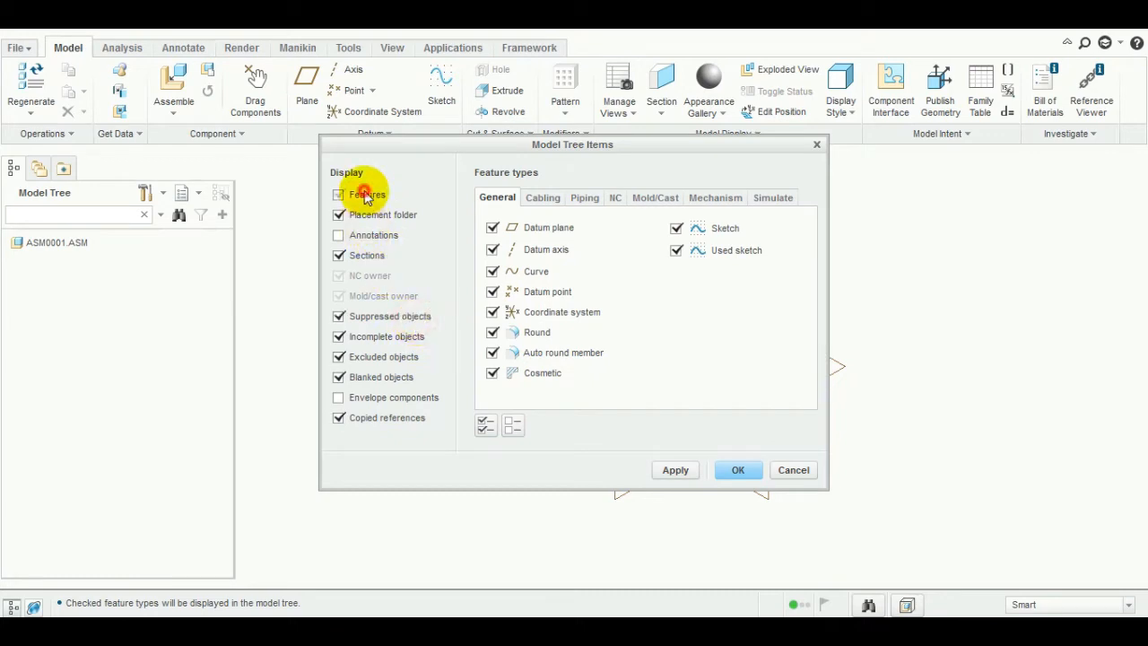
{"action": "left_click", "coordinate": [371, 235]}
{"action": "left_click", "coordinate": [375, 397]}
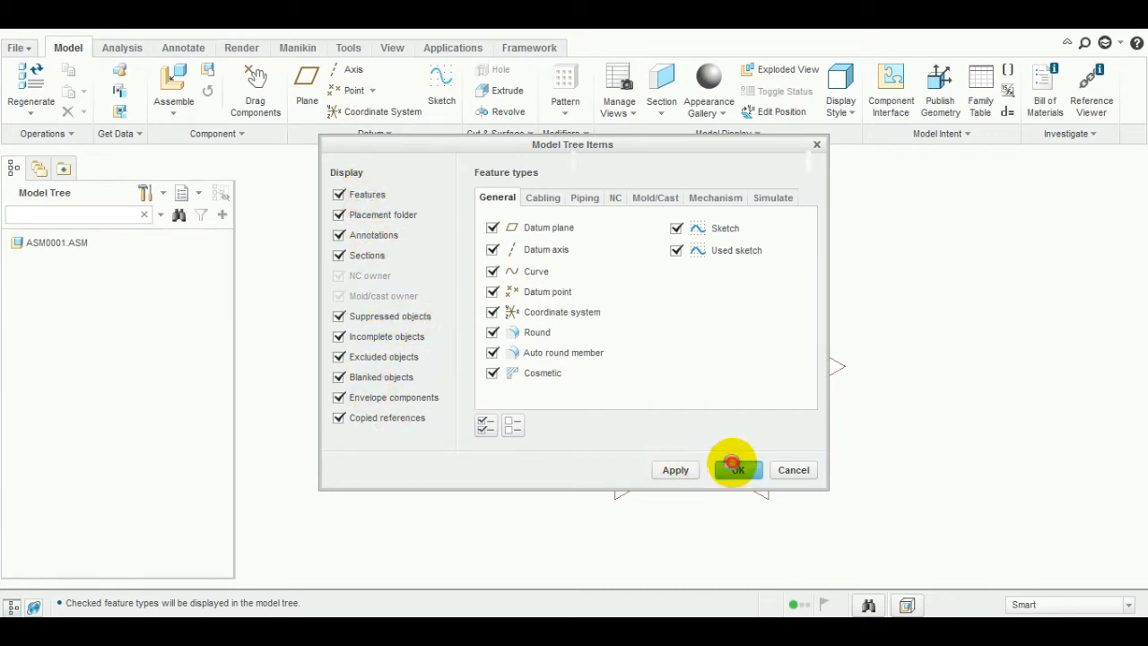
{"action": "left_click", "coordinate": [737, 468]}
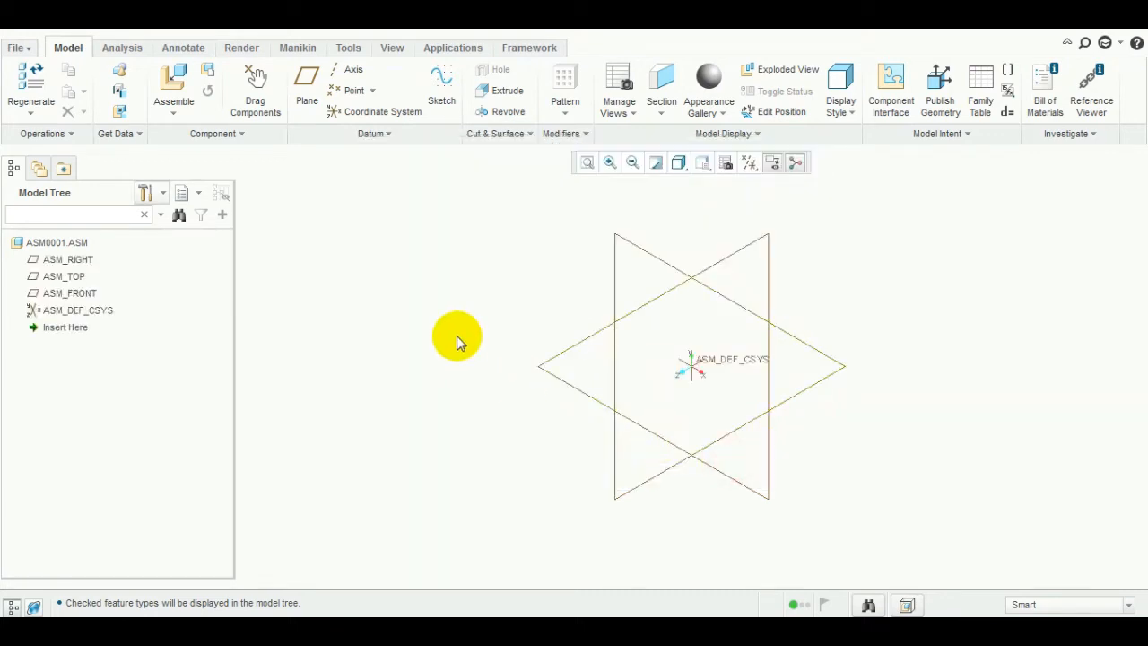
{"action": "left_click", "coordinate": [206, 73]}
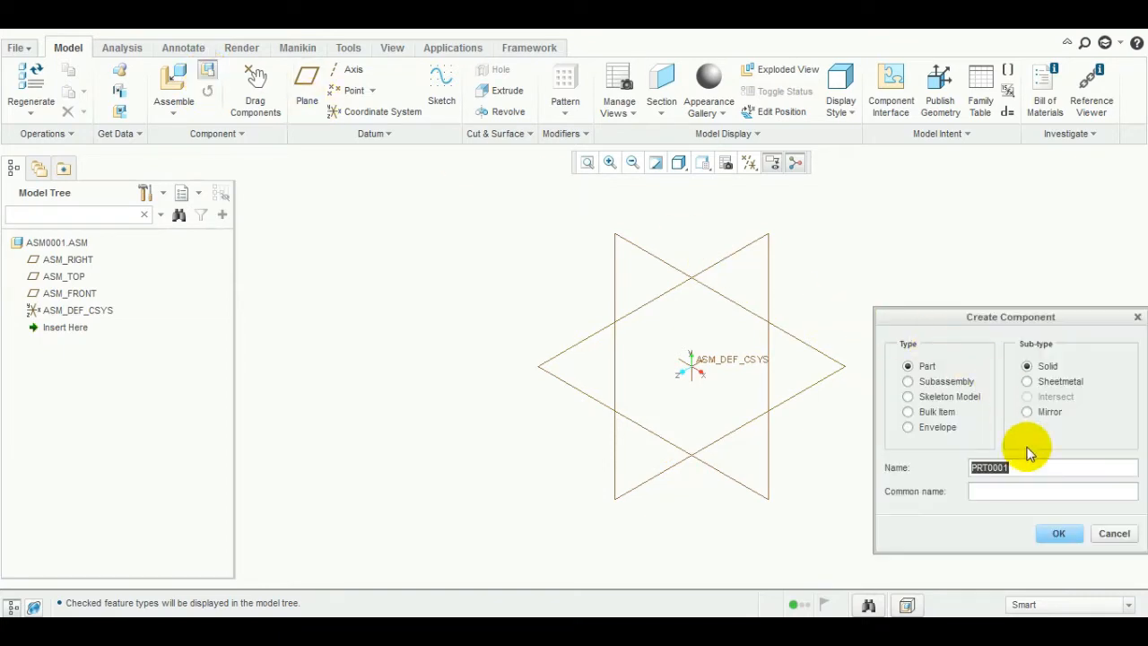
{"action": "left_click", "coordinate": [1057, 533]}
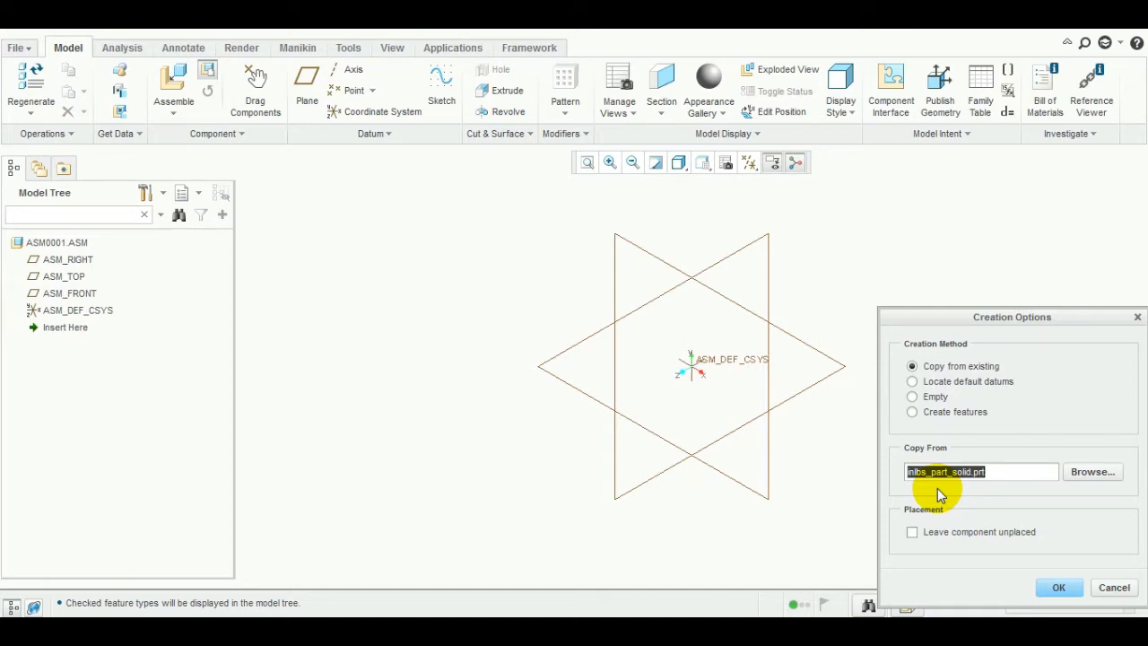
{"action": "left_click", "coordinate": [1115, 587]}
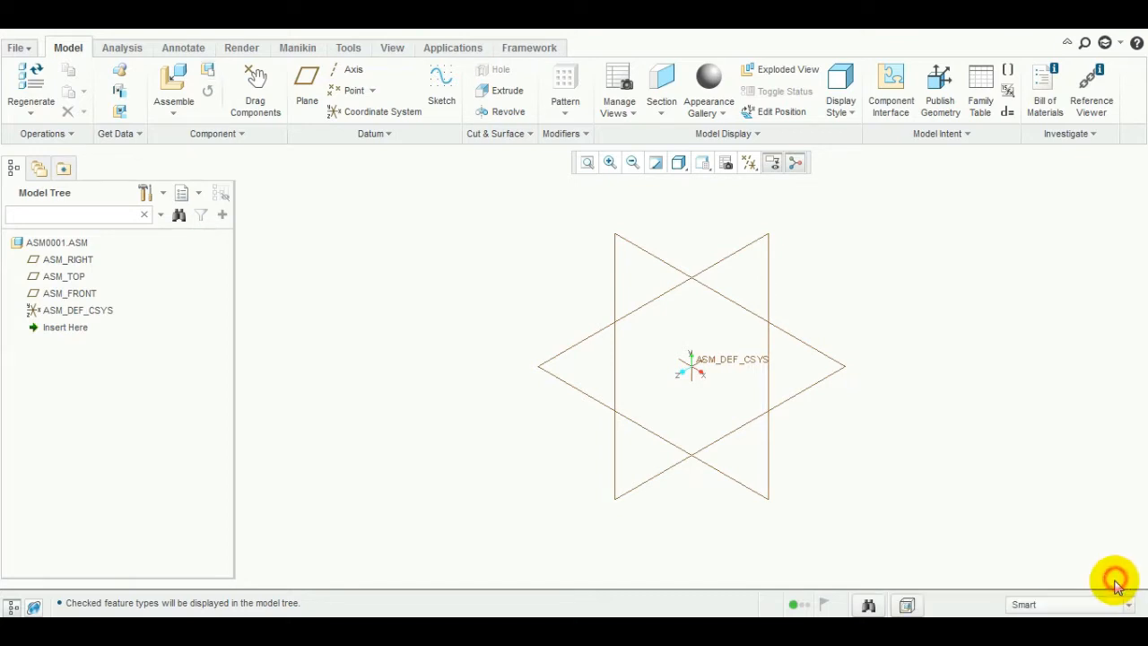
- Create a new solid part named prt01 from the mmns_part_solid template instead of the default template
{"action": "left_click", "coordinate": [26, 54]}
{"action": "left_click", "coordinate": [41, 76]}
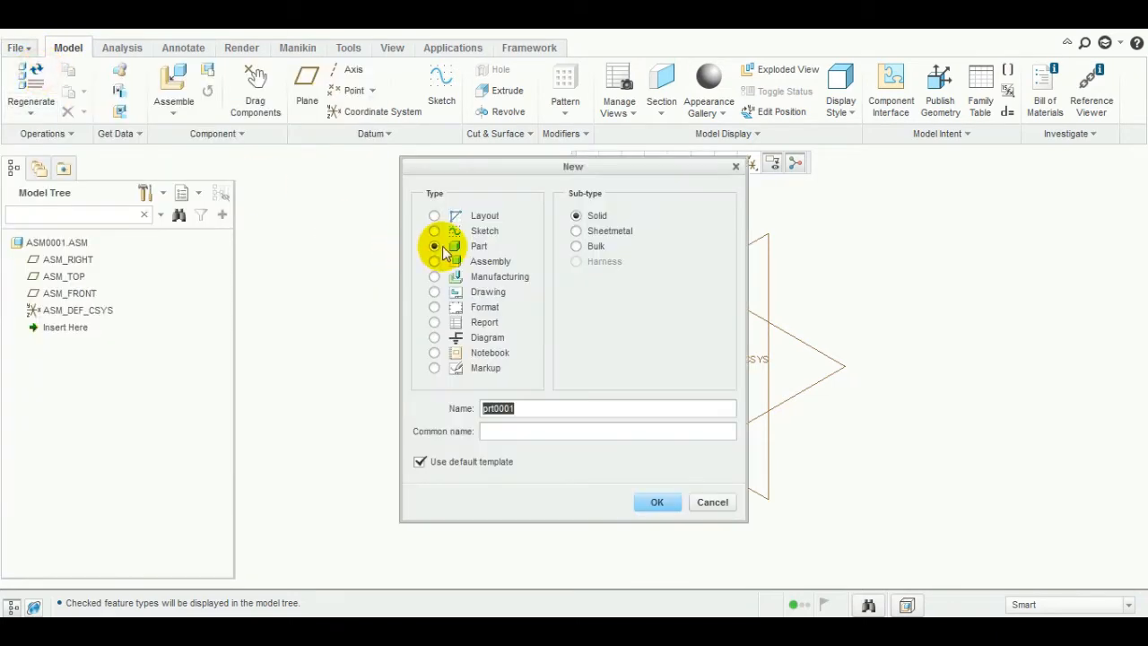
{"action": "left_click", "coordinate": [499, 461]}
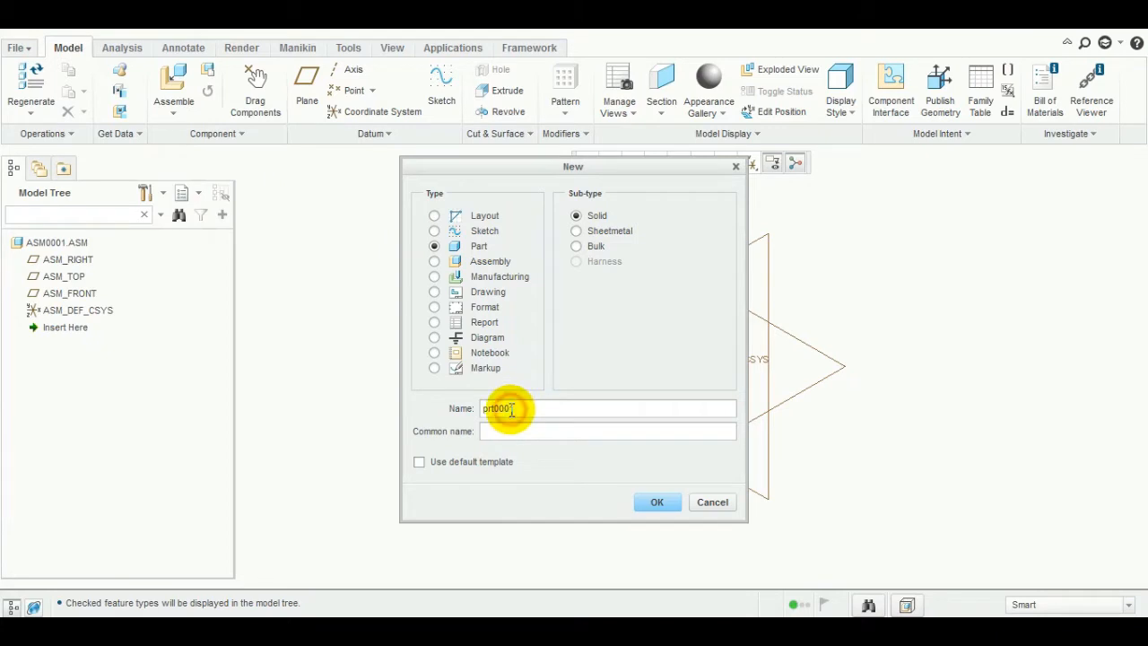
{"action": "left_click_drag", "start_coordinate": [512, 410], "coordinate": [498, 409]}
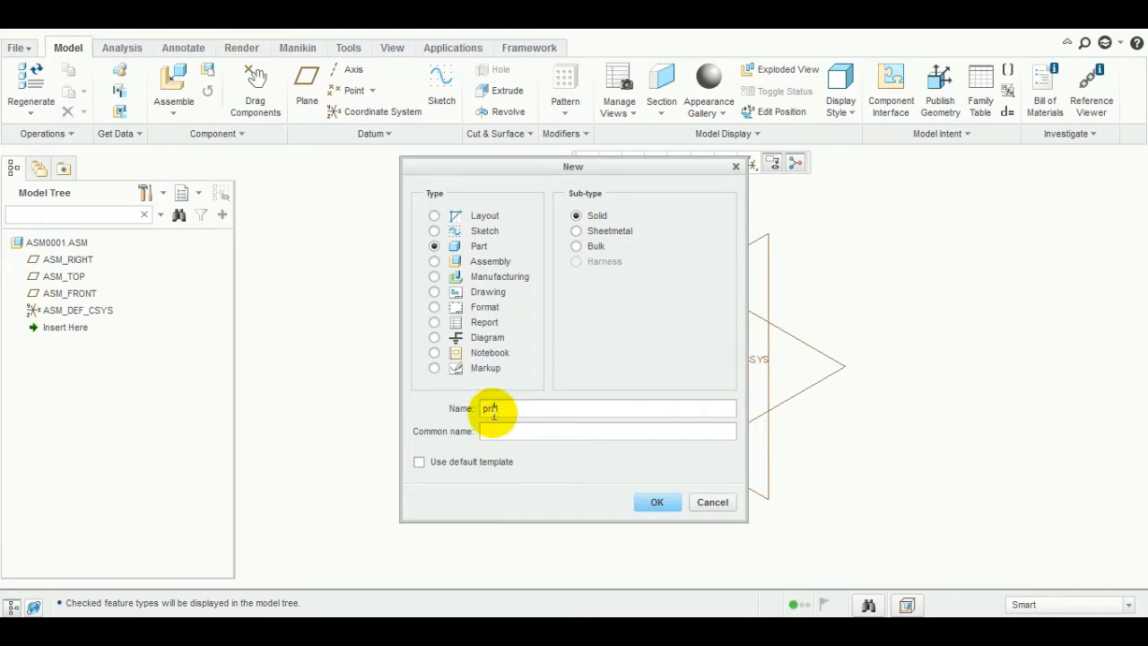
{"action": "type", "text": "01"}
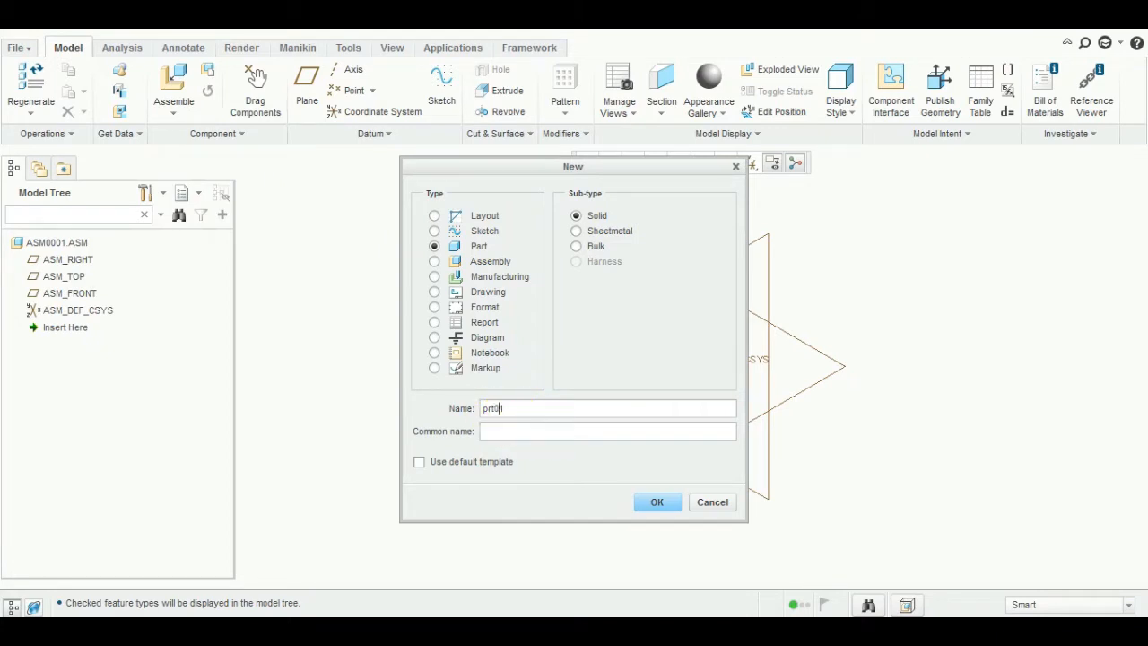
{"action": "left_click", "coordinate": [650, 500]}
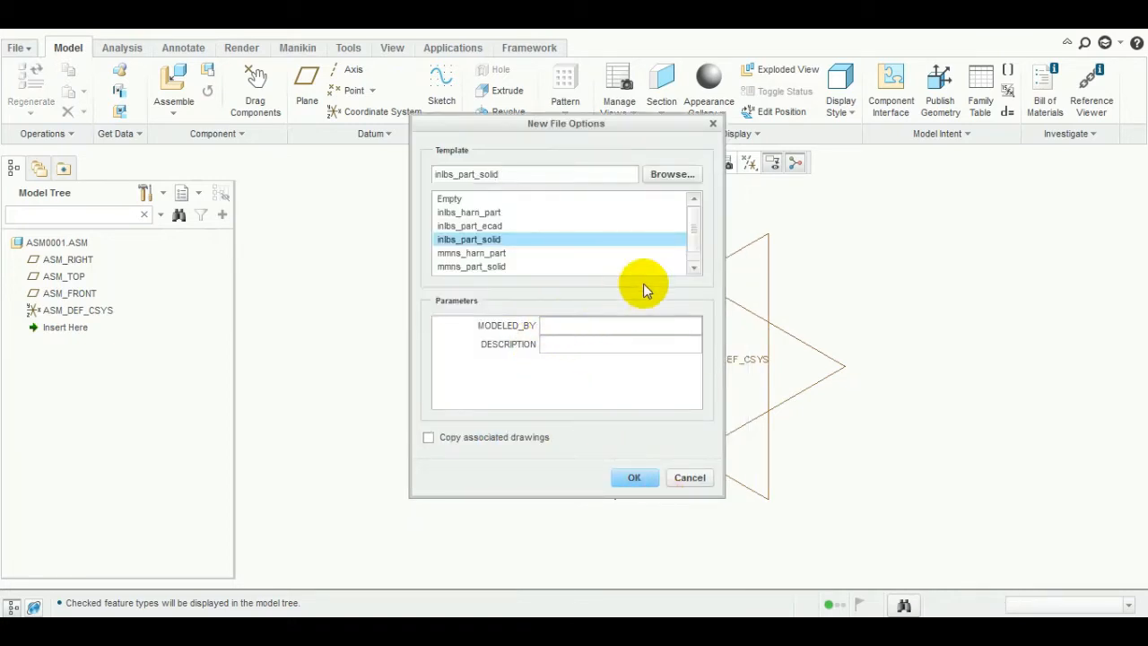
{"action": "left_click", "coordinate": [696, 267]}
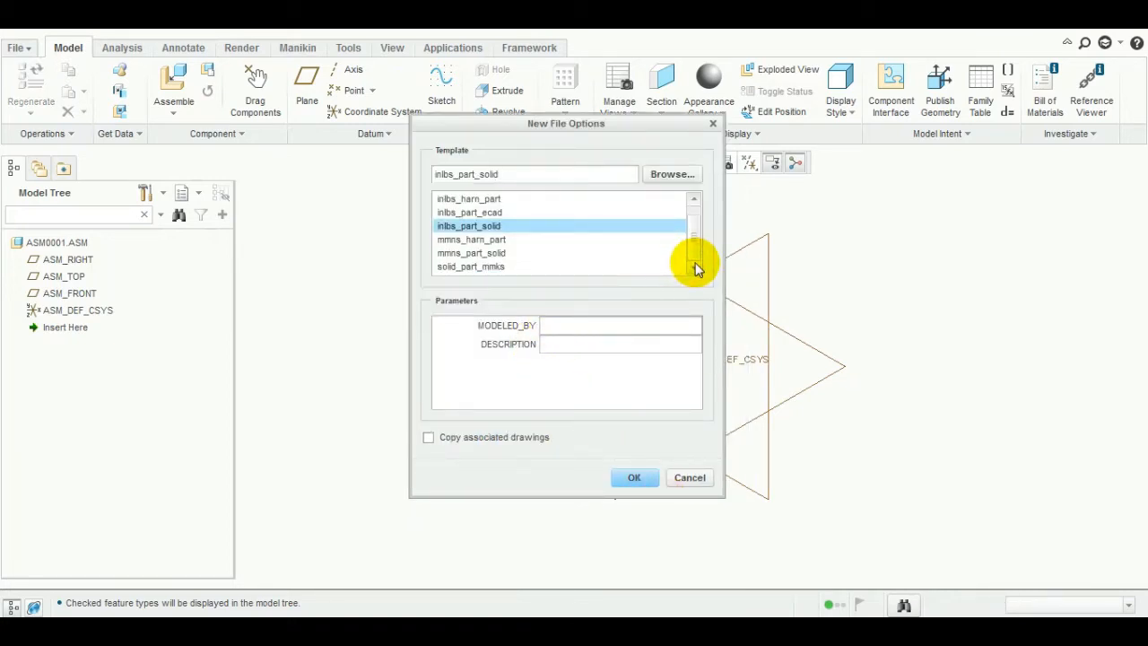
{"action": "left_click", "coordinate": [492, 254]}
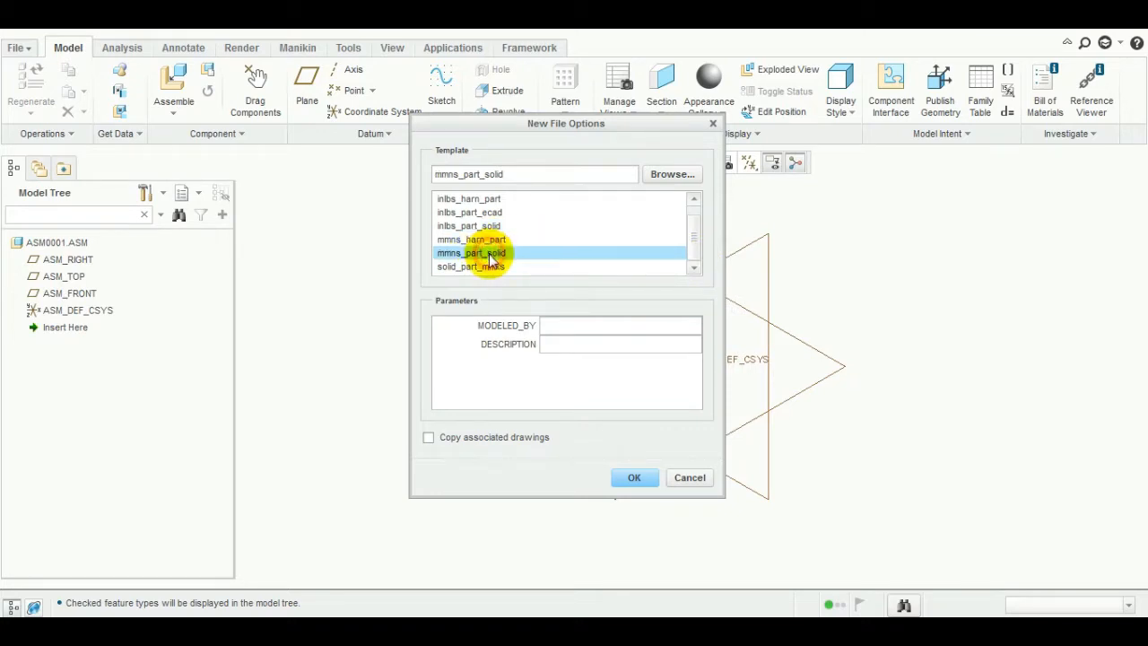
{"action": "left_click", "coordinate": [634, 477]}
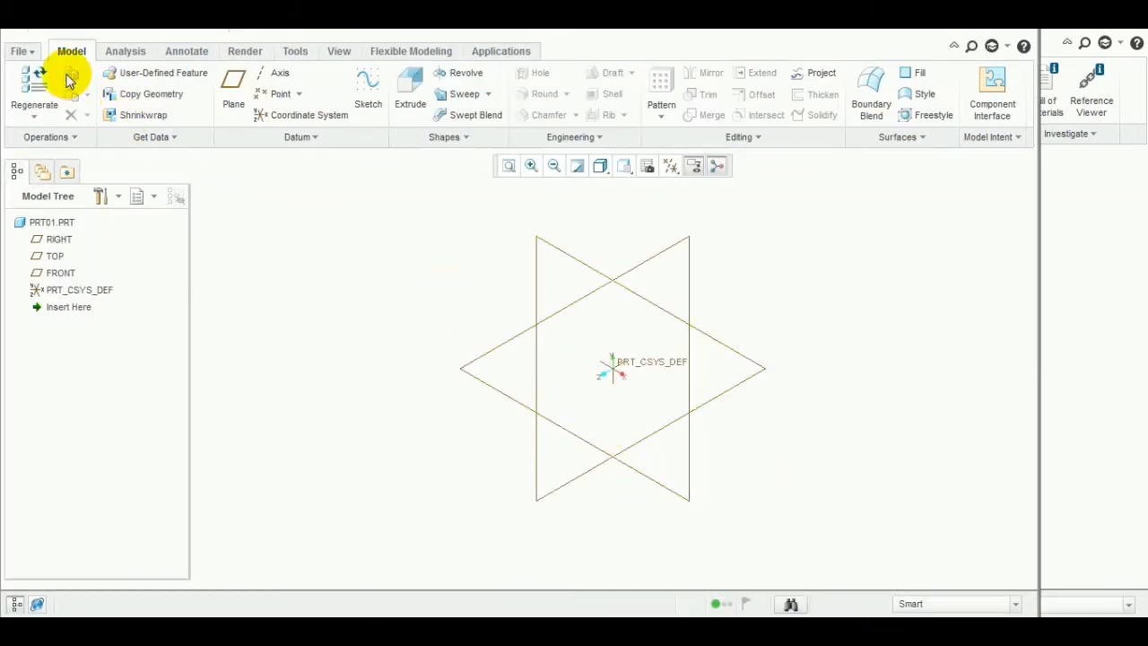
- Save the prt01 part in the Testing folder and close its window to return to the assembly
{"action": "left_click", "coordinate": [22, 51]}
{"action": "left_click", "coordinate": [29, 140]}
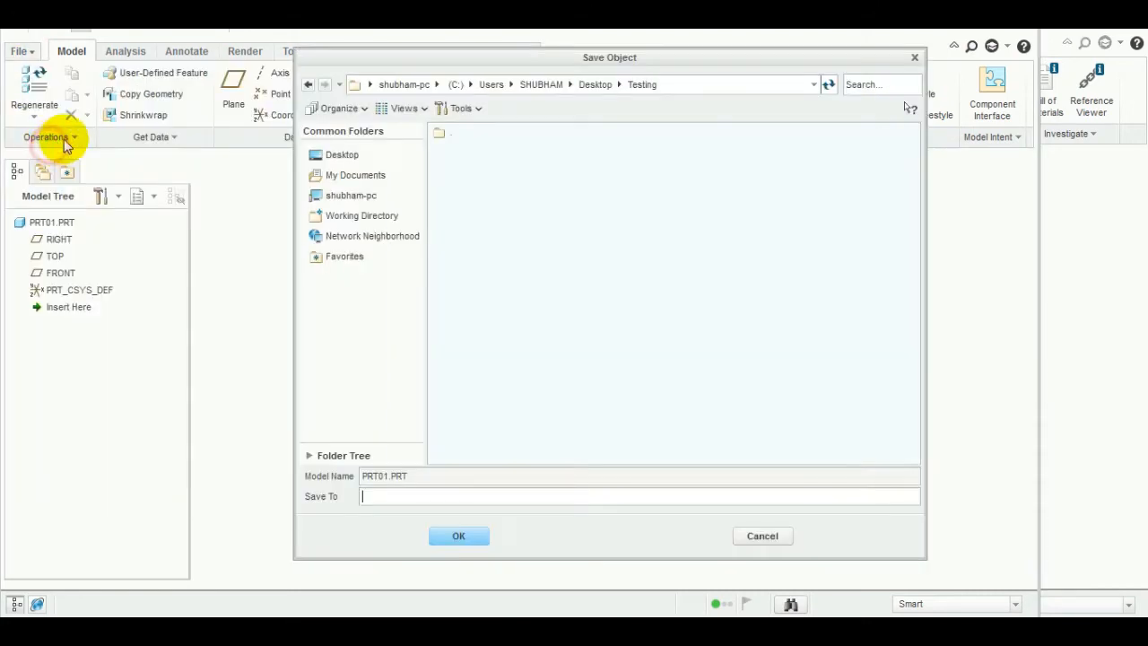
{"action": "left_click", "coordinate": [459, 536]}
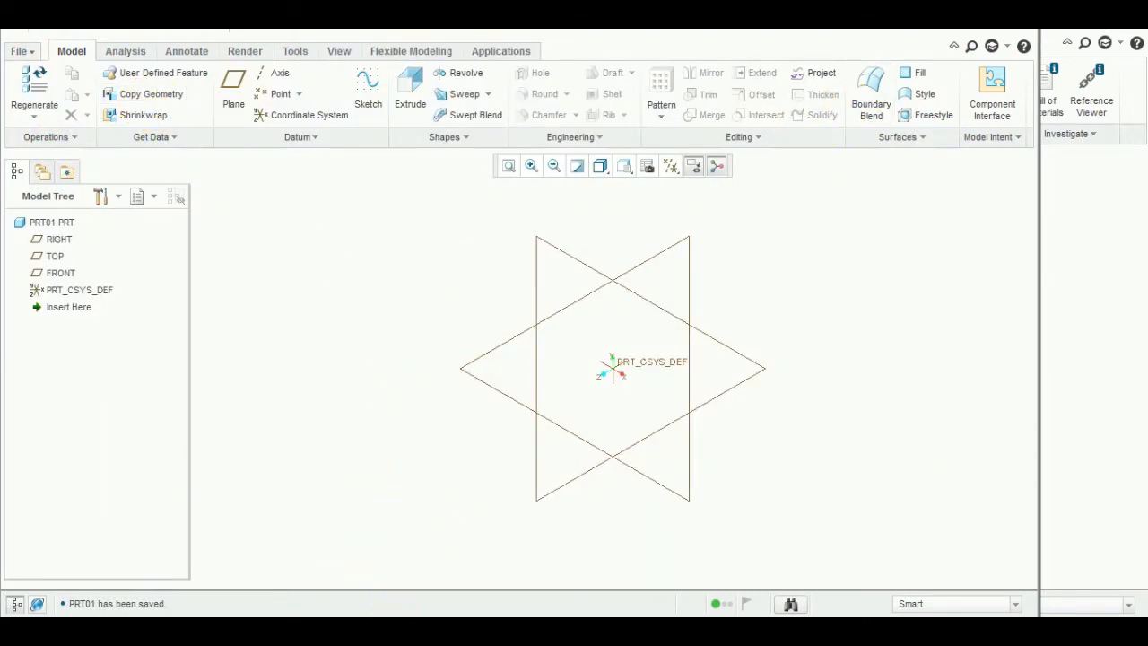
{"action": "mouse_move", "coordinate": [422, 614]}
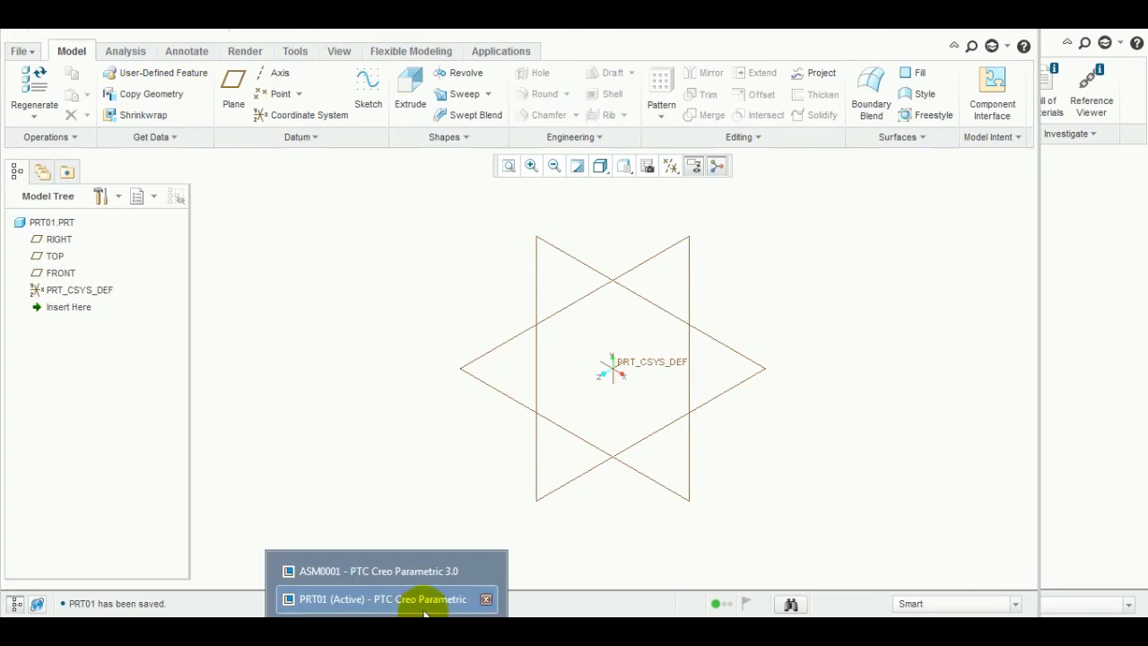
{"action": "left_click", "coordinate": [486, 599]}
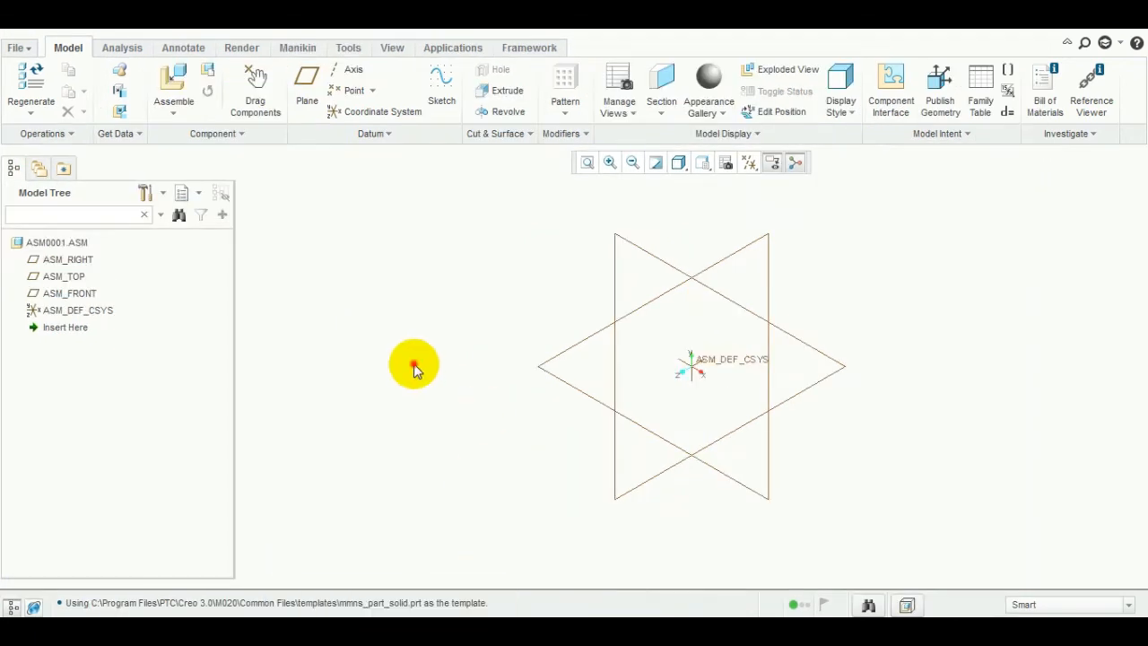
- Create a solid part component in the assembly by copying from the existing prt01.prt file
{"action": "left_click", "coordinate": [207, 74]}
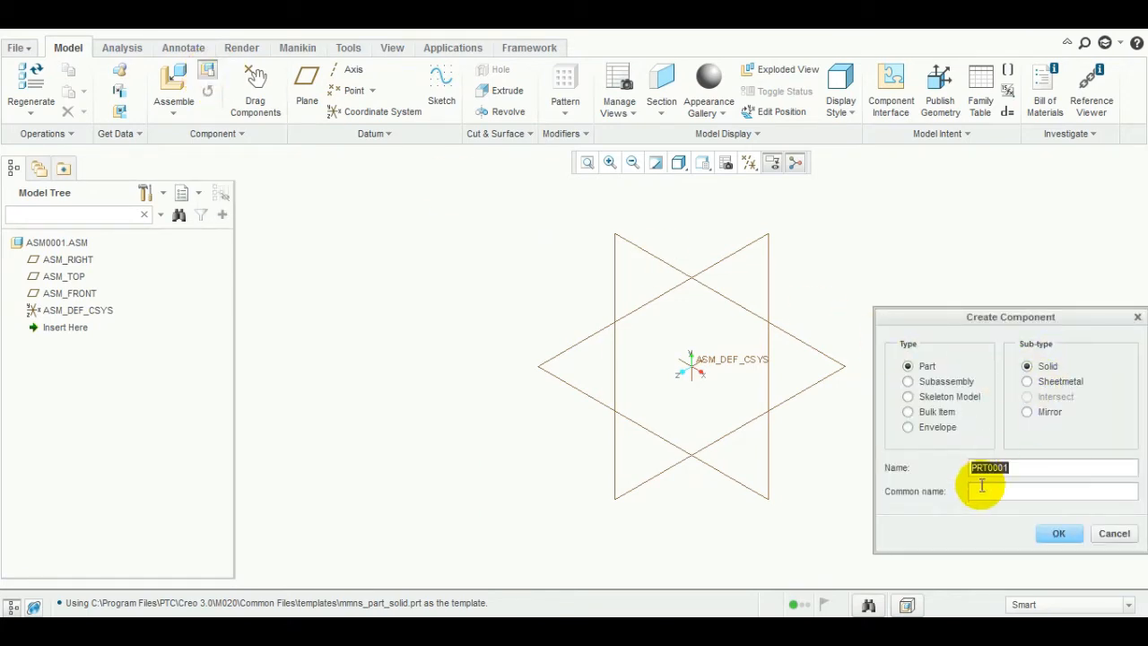
{"action": "left_click", "coordinate": [1059, 533]}
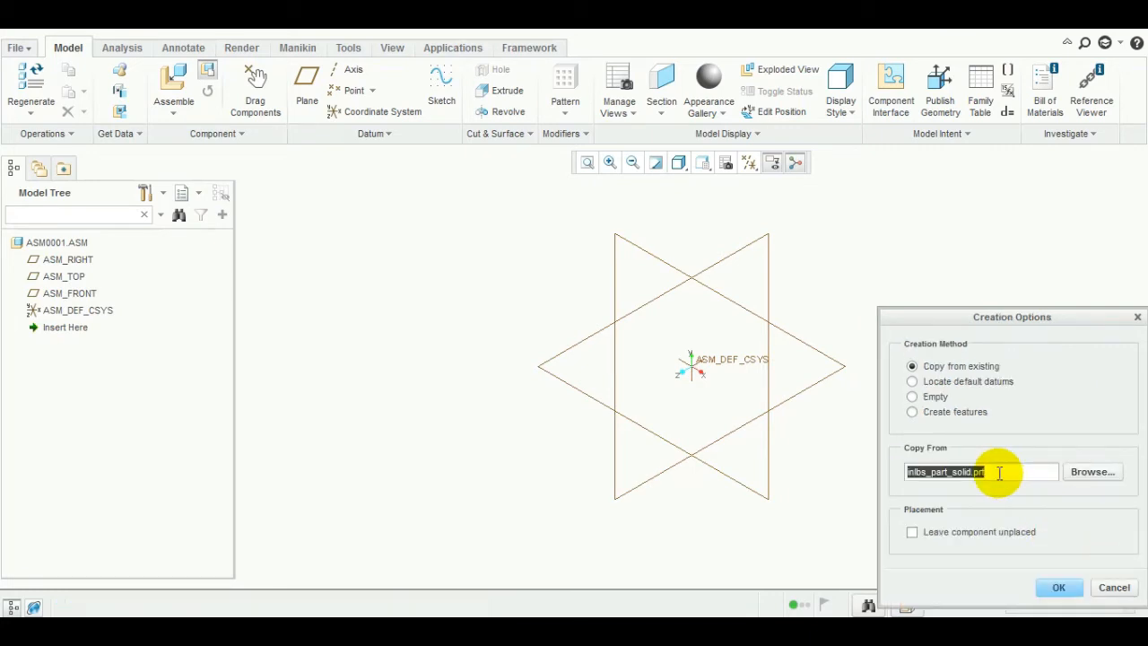
{"action": "left_click", "coordinate": [1096, 476]}
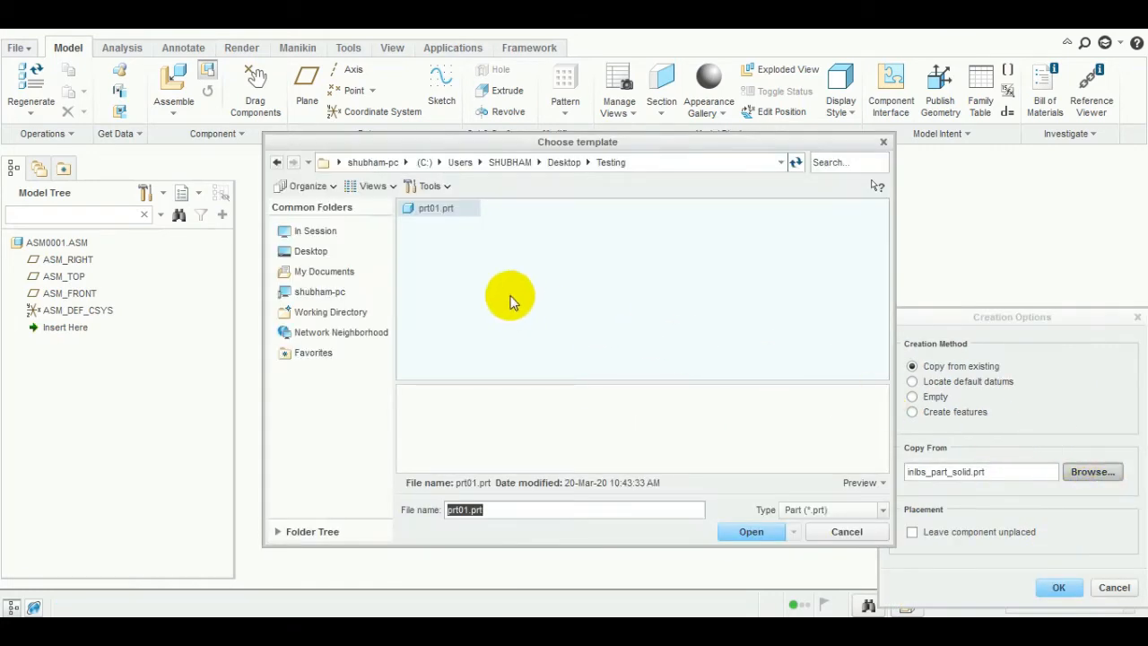
{"action": "left_click", "coordinate": [745, 532]}
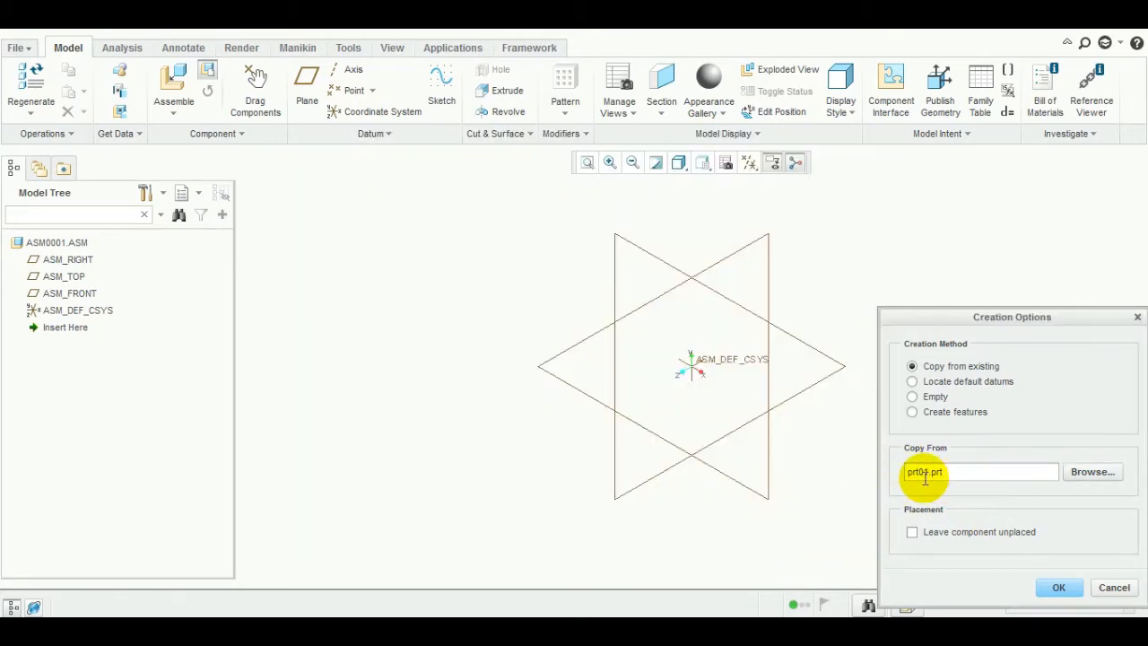
{"action": "left_click", "coordinate": [1060, 588]}
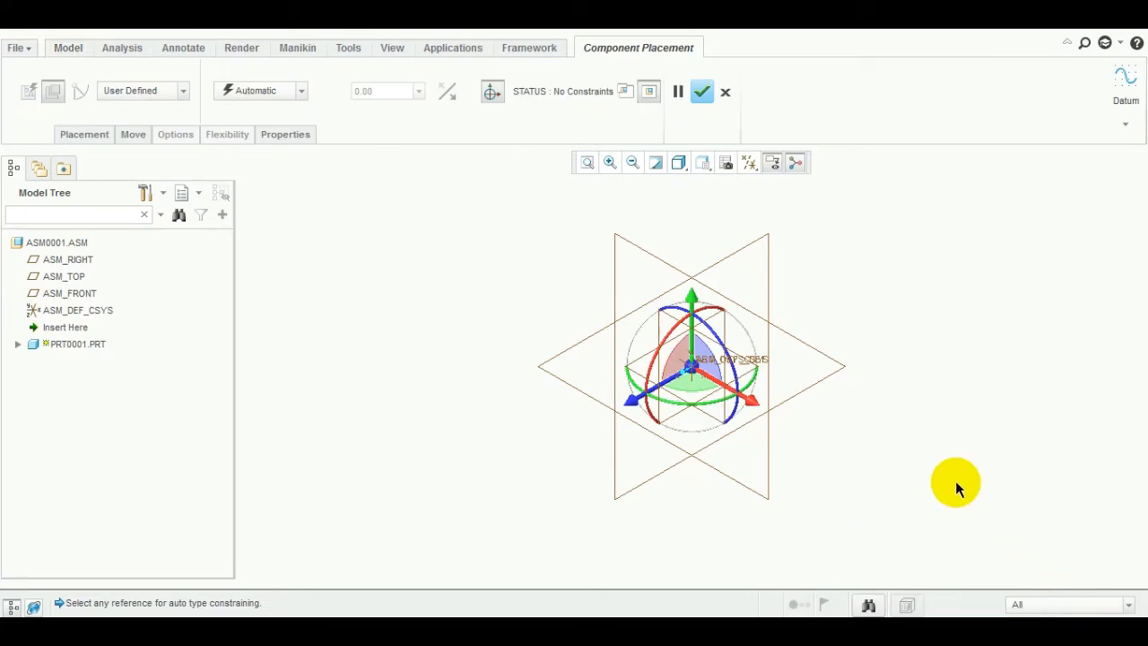
- Place the new component in the assembly with the Default constraint
{"action": "left_click", "coordinate": [290, 90]}
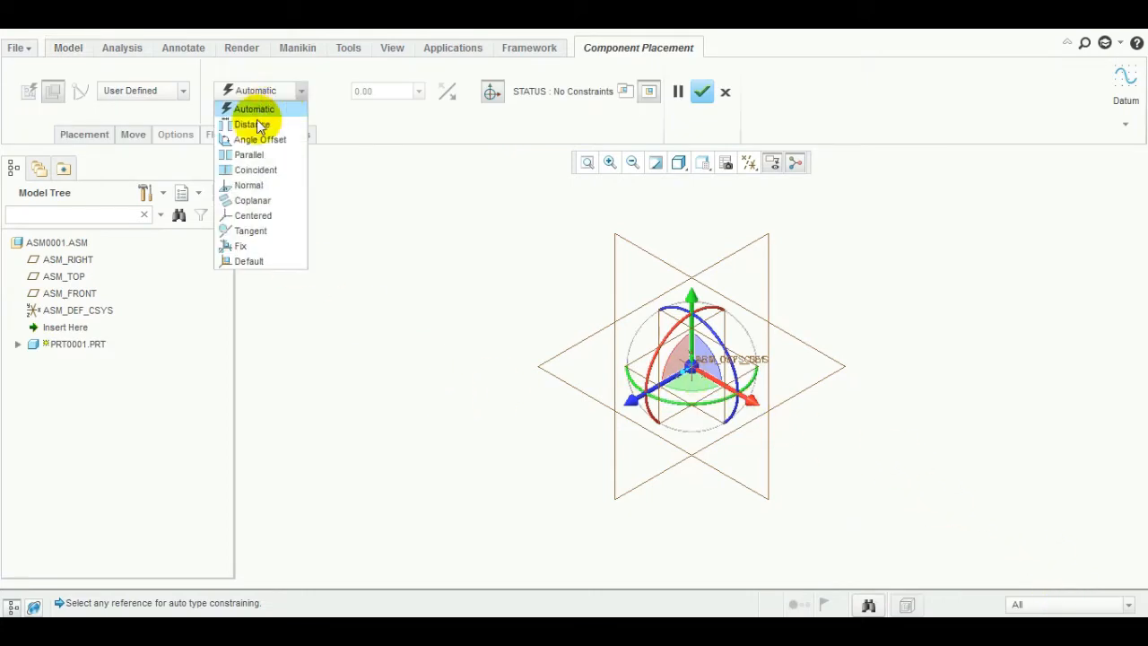
{"action": "left_click", "coordinate": [249, 261]}
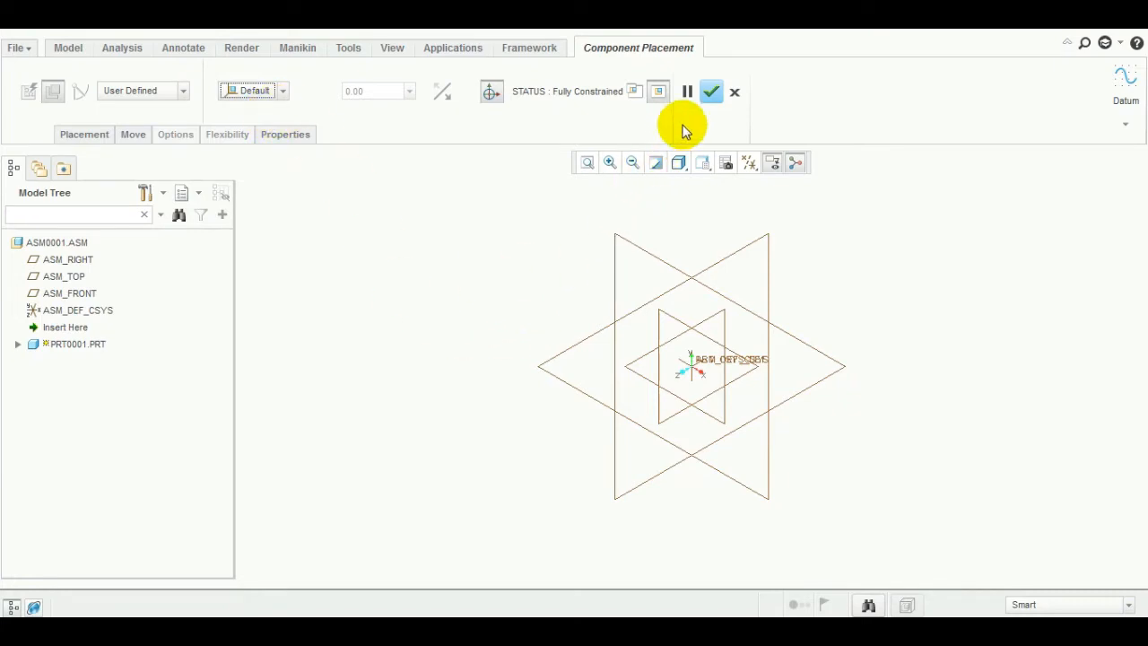
{"action": "left_click", "coordinate": [711, 91]}
- Activate the PRT0001 part within the assembly and restore the standard view orientation
{"action": "mouse_move", "coordinate": [464, 330]}
{"action": "middle_mouse_down"}
{"action": "mouse_move", "coordinate": [487, 319]}
{"action": "mouse_move", "coordinate": [467, 329]}
{"action": "middle_mouse_up"}
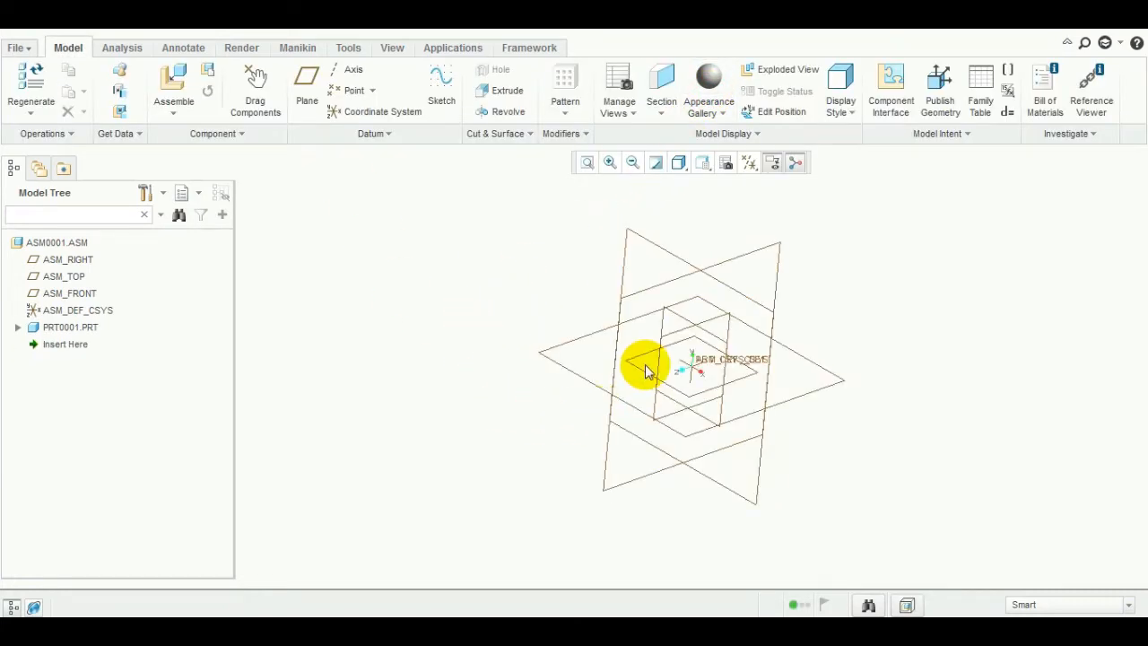
{"action": "right_click", "coordinate": [72, 326]}
{"action": "left_click", "coordinate": [122, 69]}
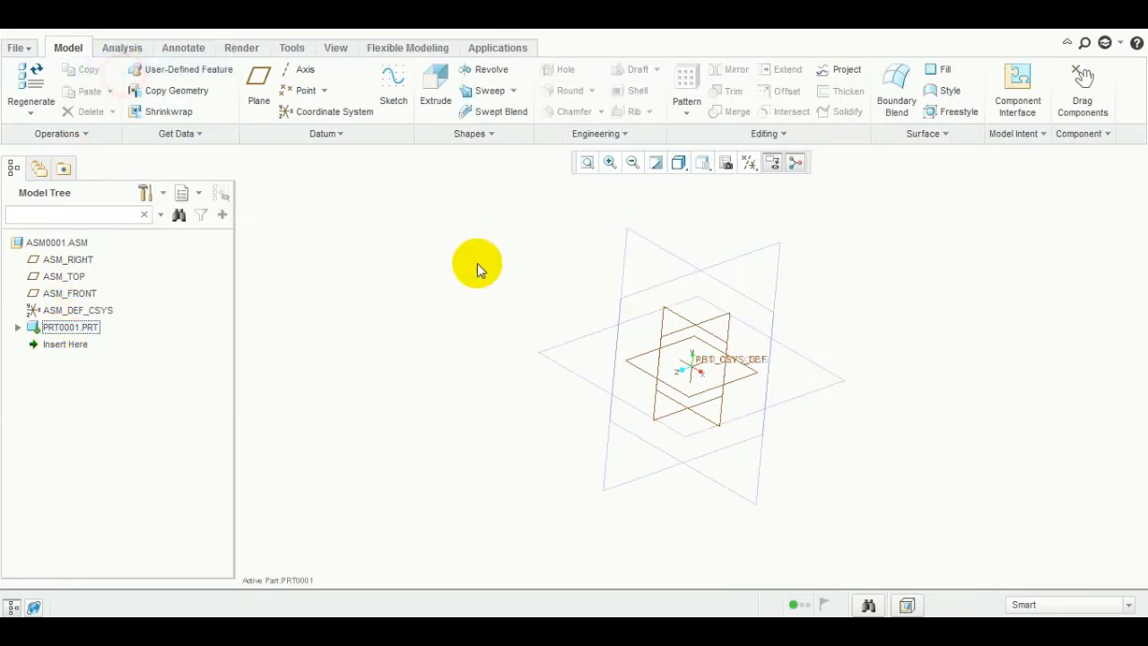
{"action": "middle_click_drag", "start_coordinate": [476, 264], "coordinate": [494, 319]}
{"action": "key", "text": "ctrl+d"}
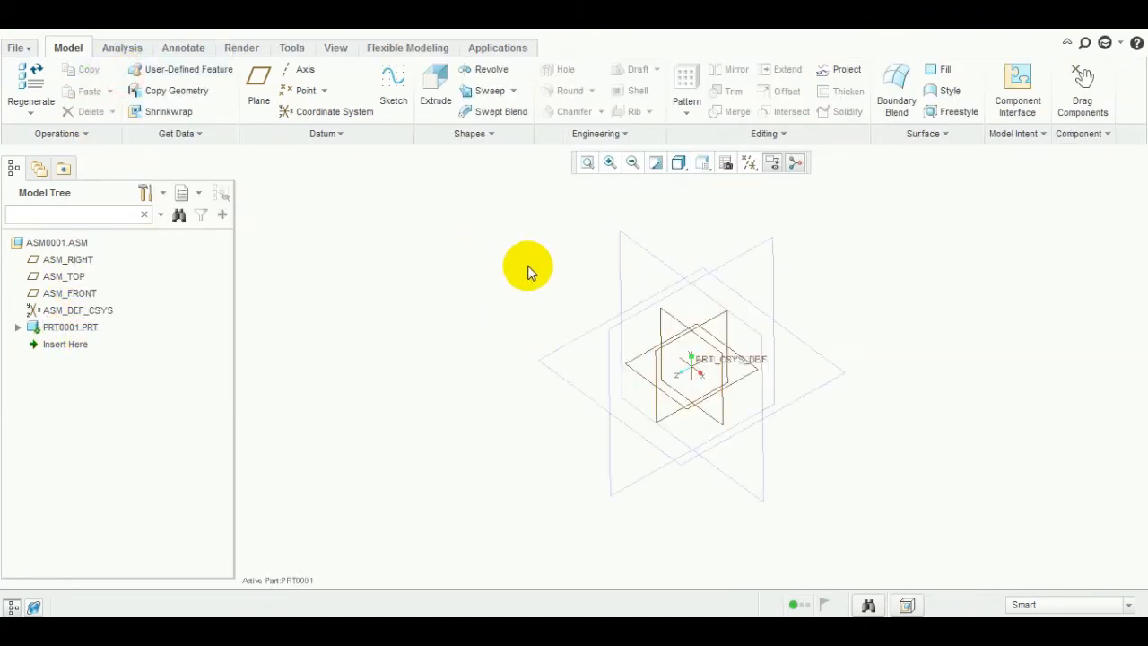
{"action": "left_click", "coordinate": [703, 163]}
{"action": "left_click", "coordinate": [715, 185]}
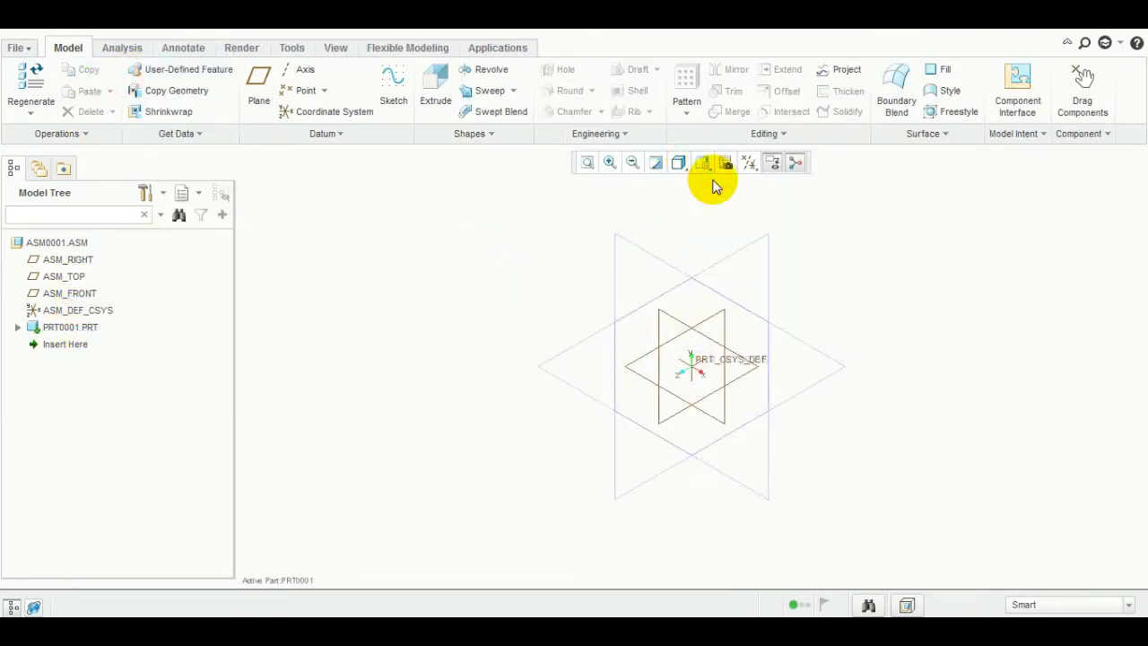
{"action": "left_click", "coordinate": [393, 85]}
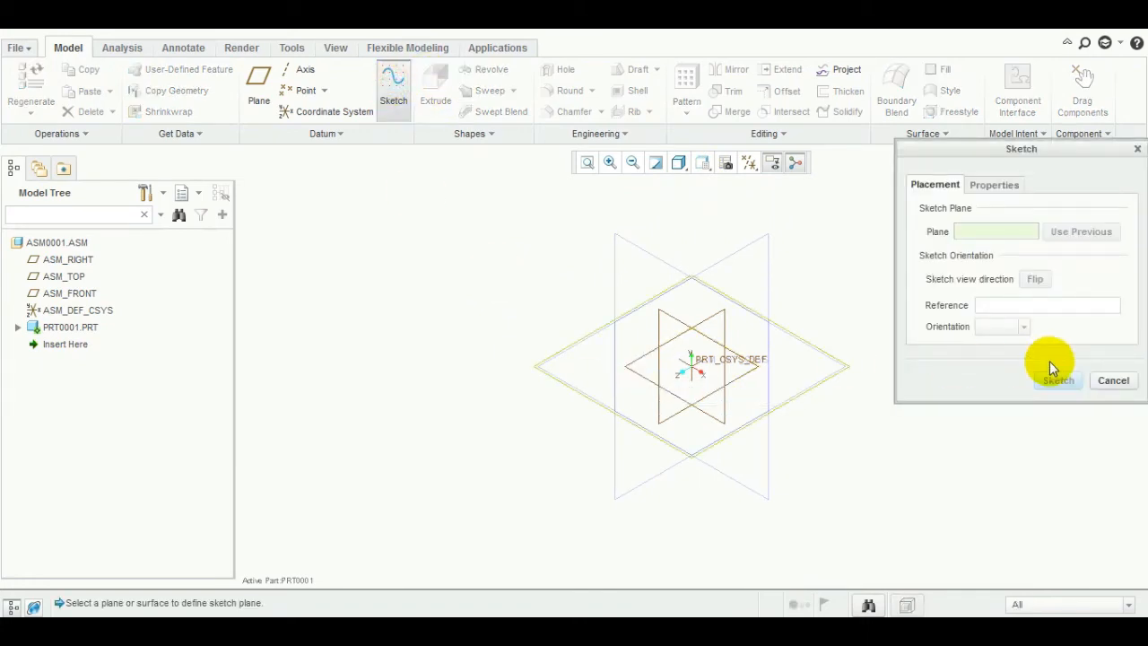
{"action": "left_click", "coordinate": [1114, 381]}
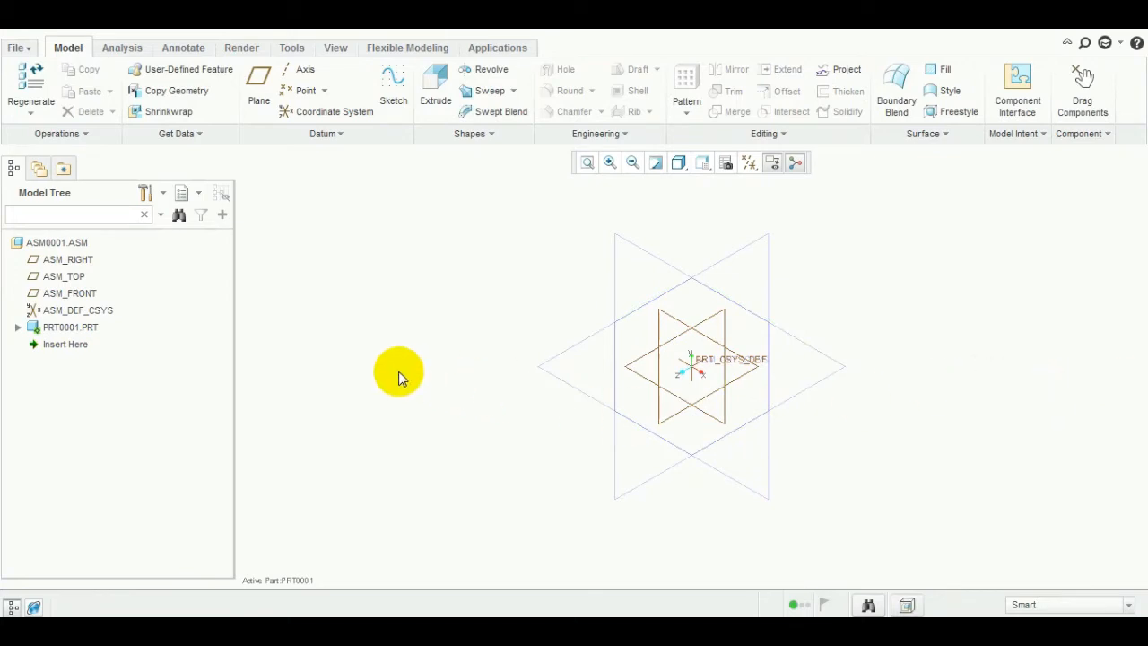
- Reactivate the top-level assembly ASM0001 and delete the PRT0001 component from it
{"action": "middle_click_drag", "start_coordinate": [400, 373], "coordinate": [525, 370]}
{"action": "right_click", "coordinate": [49, 251]}
{"action": "left_click", "coordinate": [62, 254]}
{"action": "key", "text": "ctrl+d"}
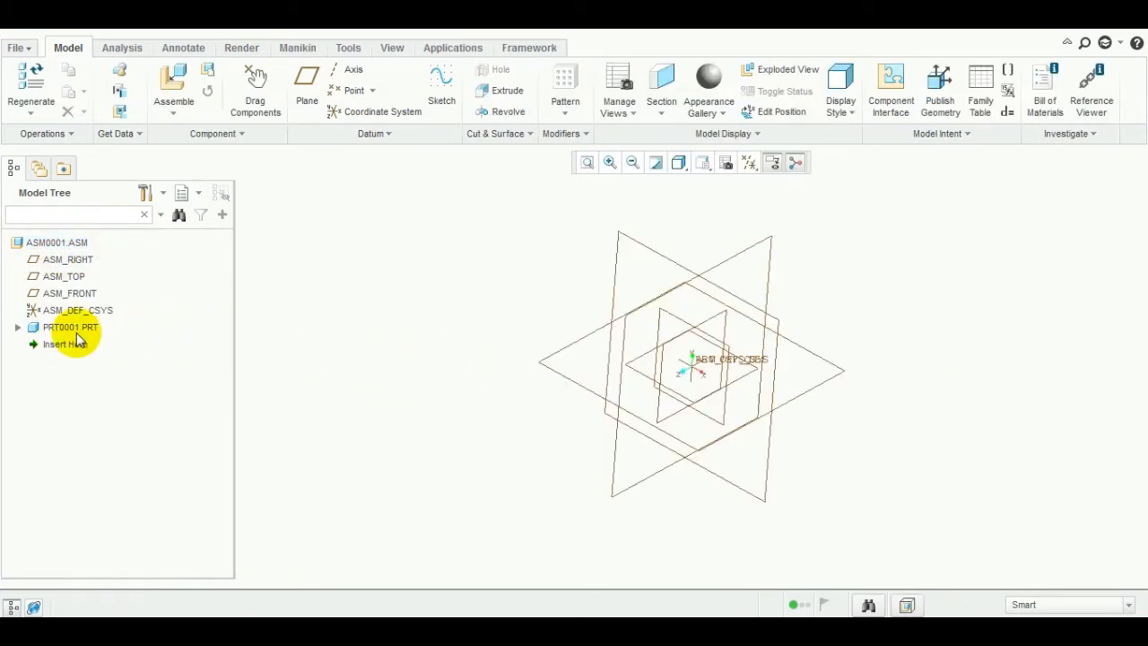
{"action": "left_click", "coordinate": [61, 331]}
{"action": "key", "text": "Delete"}
{"action": "key", "text": "Tab"}
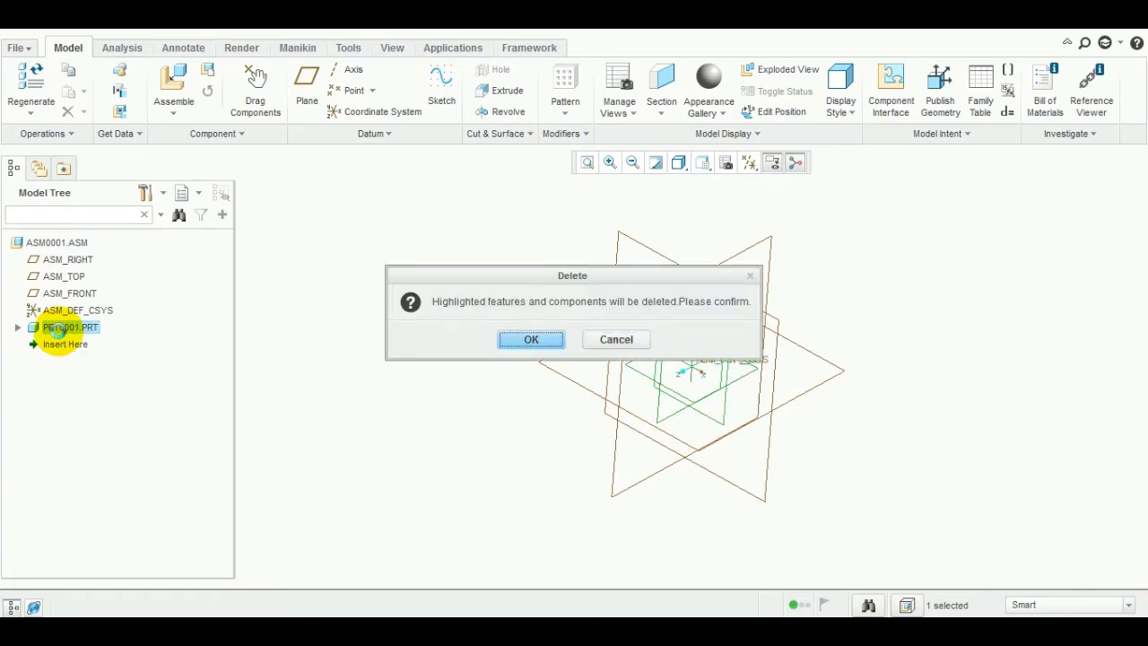
{"action": "key", "text": "Return"}
- Erase all objects not displayed in a window from the current session
{"action": "left_click", "coordinate": [20, 48]}
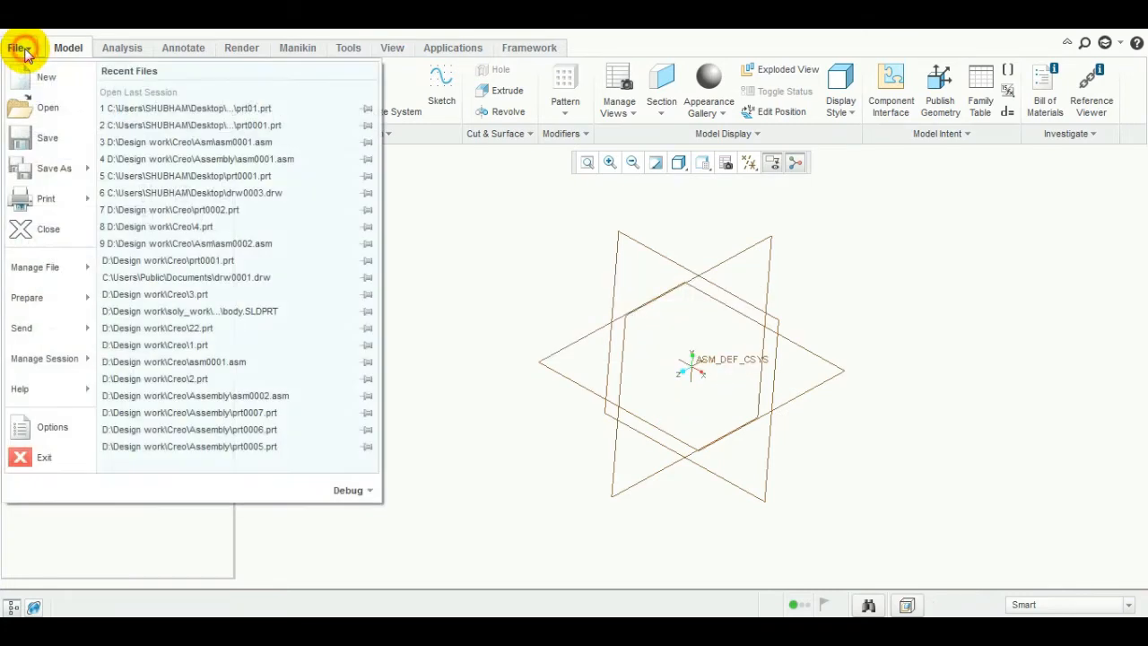
{"action": "mouse_move", "coordinate": [61, 370]}
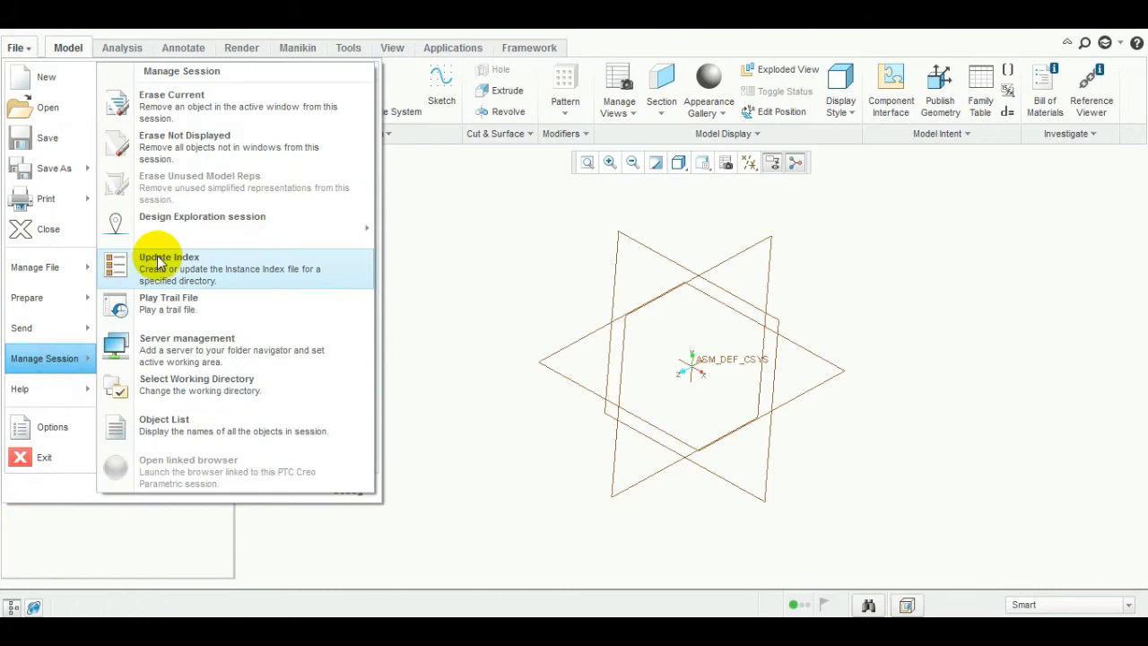
{"action": "left_click", "coordinate": [199, 144]}
{"action": "left_click", "coordinate": [574, 454]}
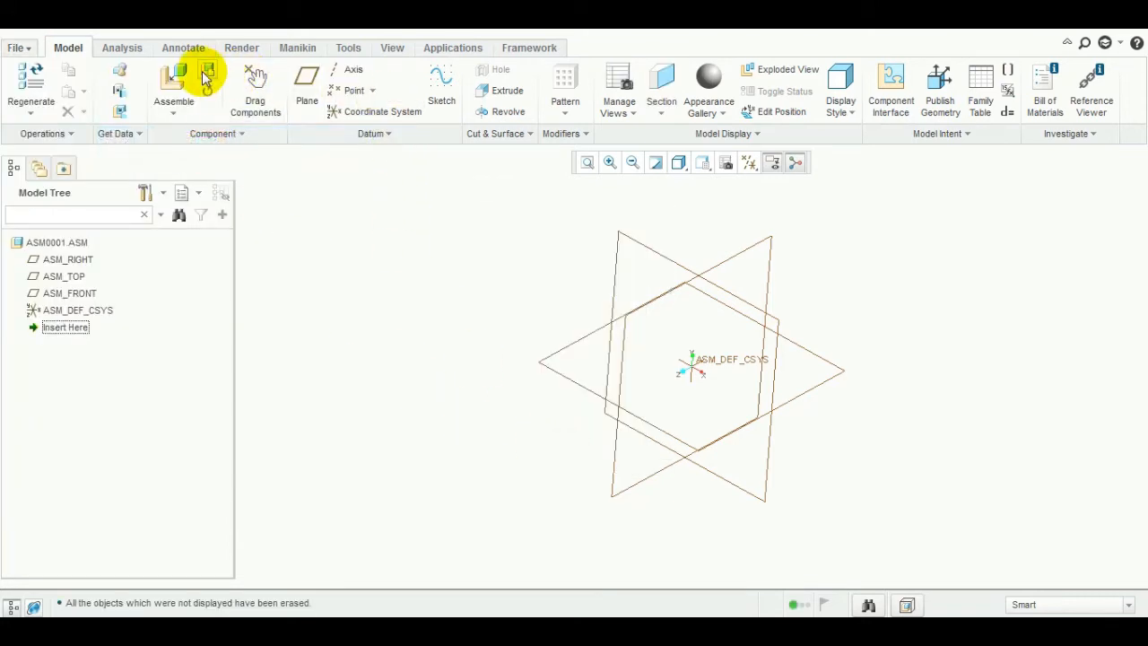
{"action": "left_click", "coordinate": [207, 72]}
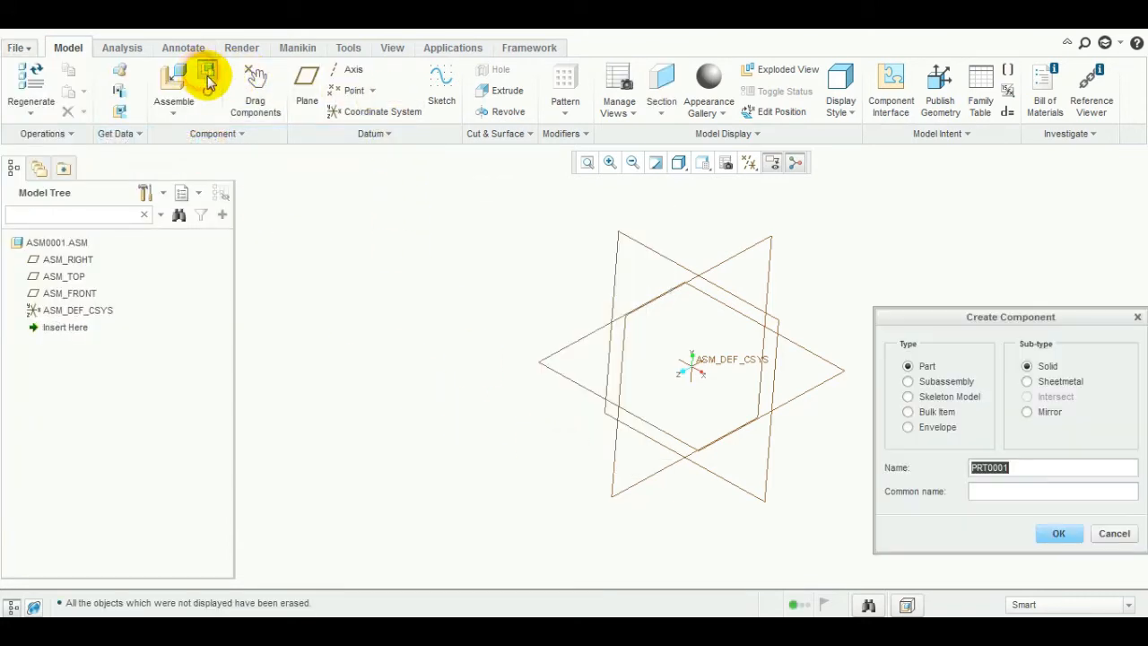
{"action": "left_click", "coordinate": [1055, 533]}
{"action": "left_click", "coordinate": [955, 383]}
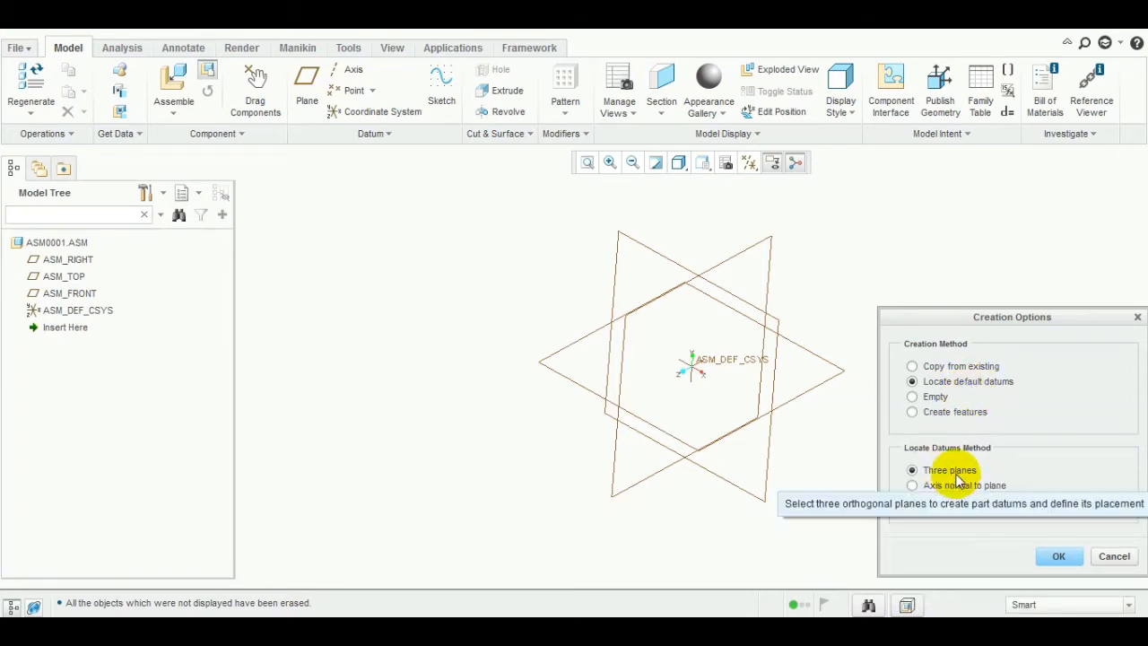
{"action": "middle_click_drag", "start_coordinate": [789, 426], "coordinate": [687, 341]}
{"action": "middle_click_drag", "start_coordinate": [628, 478], "coordinate": [632, 478]}
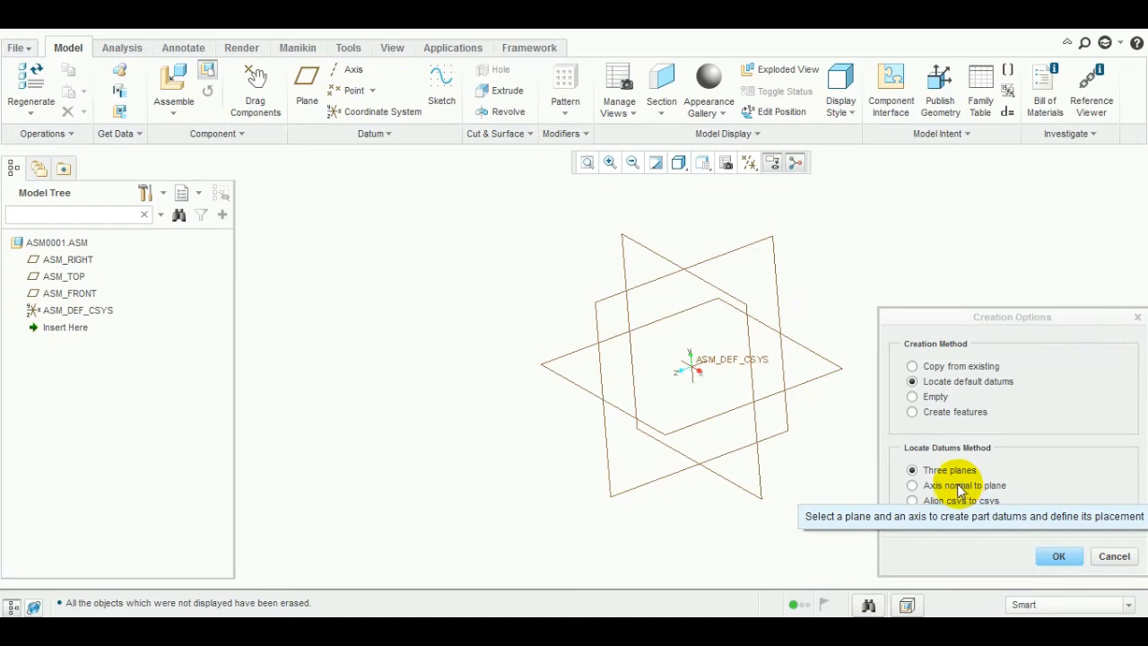
{"action": "left_click", "coordinate": [1115, 556]}
- Start a datum axis normal to the ASM_FRONT plane, with ASM_RIGHT and ASM_TOP as its offset references
{"action": "left_click", "coordinate": [701, 163]}
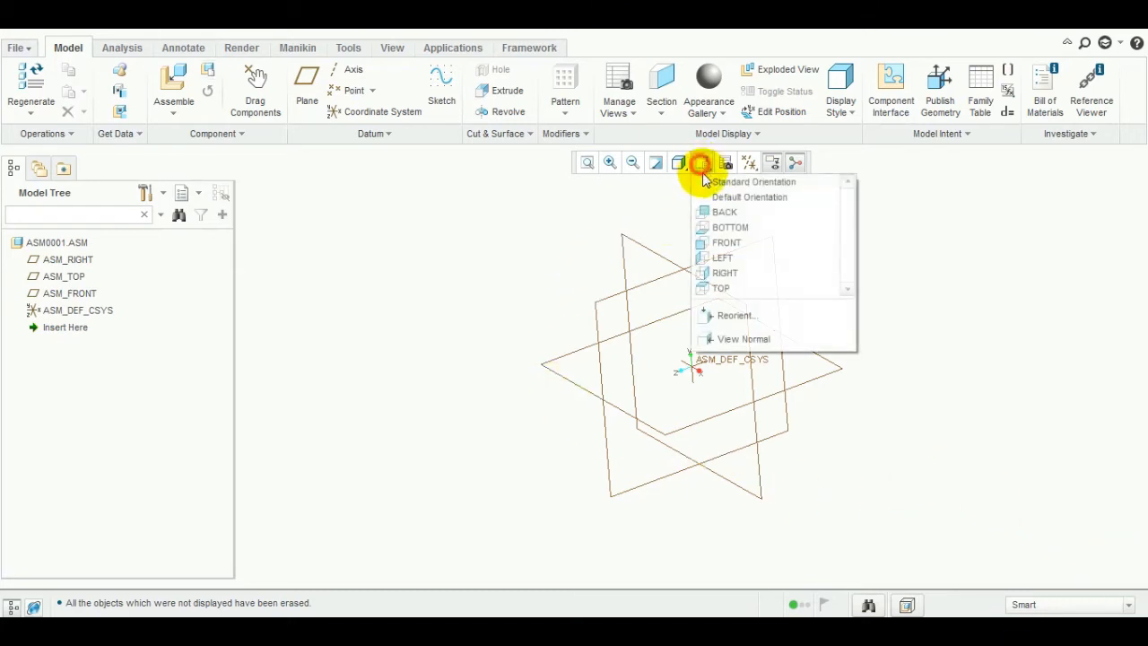
{"action": "left_click", "coordinate": [714, 185]}
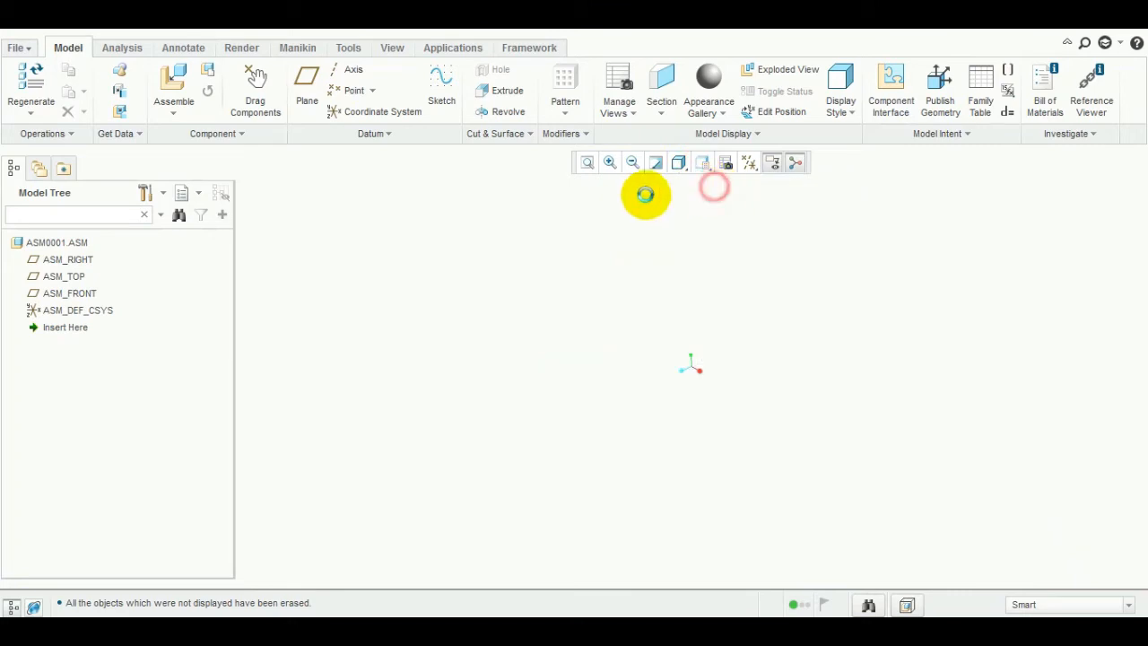
{"action": "left_click", "coordinate": [354, 72]}
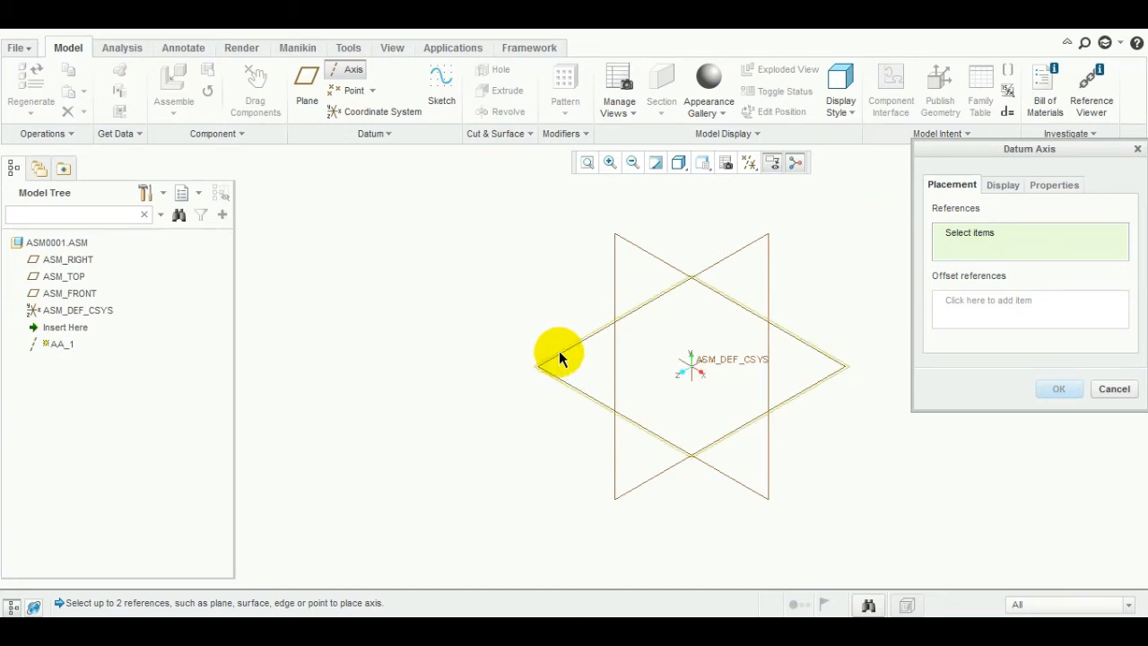
{"action": "left_click", "coordinate": [647, 255]}
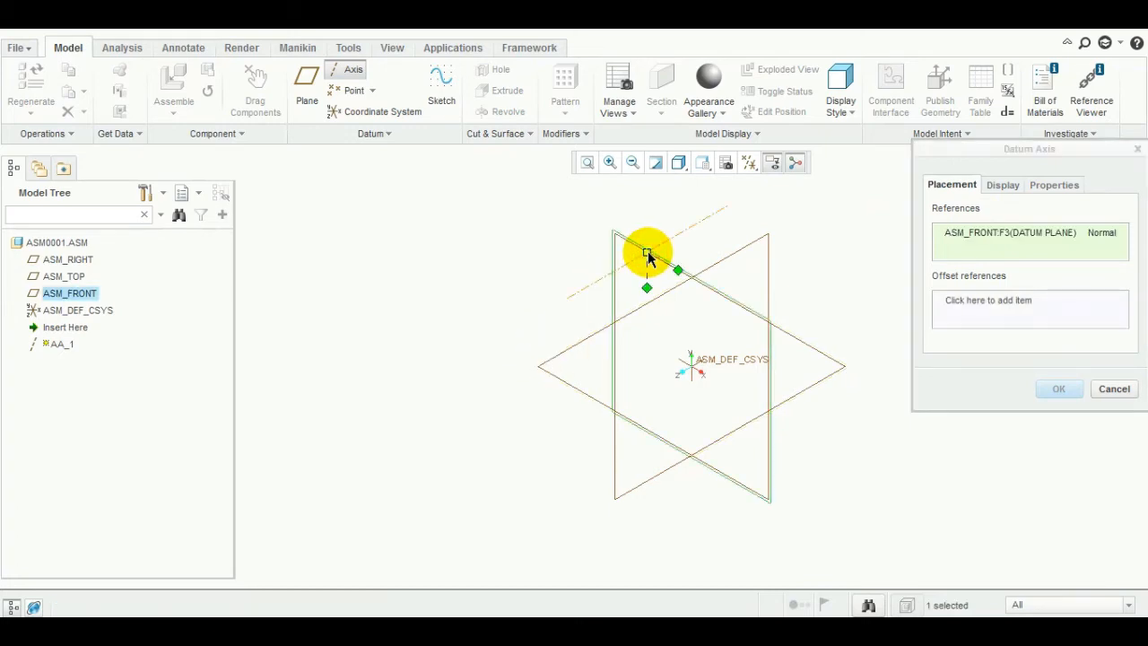
{"action": "left_click", "coordinate": [987, 303]}
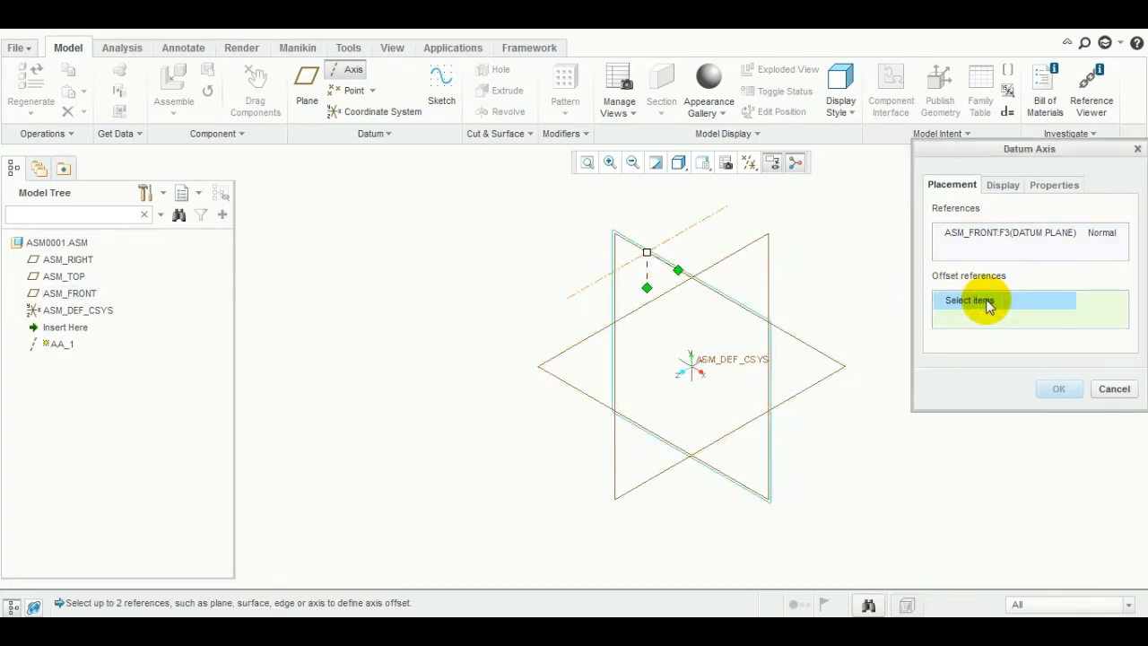
{"action": "left_click", "coordinate": [769, 261]}
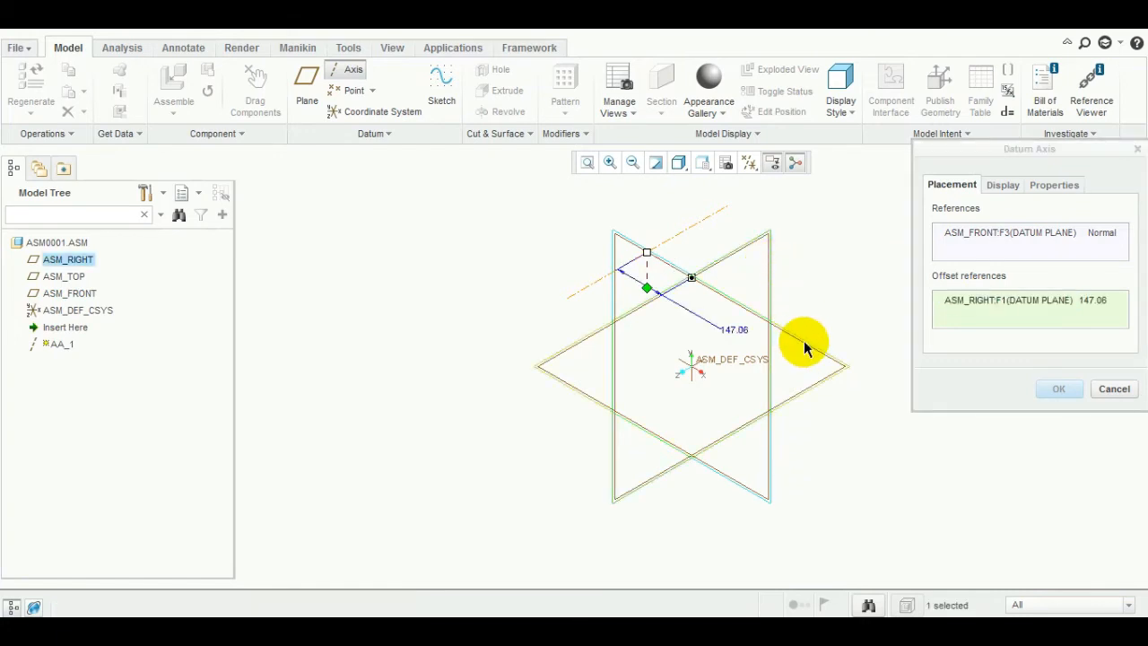
{"action": "left_click", "coordinate": [804, 340], "text": "ctrl"}
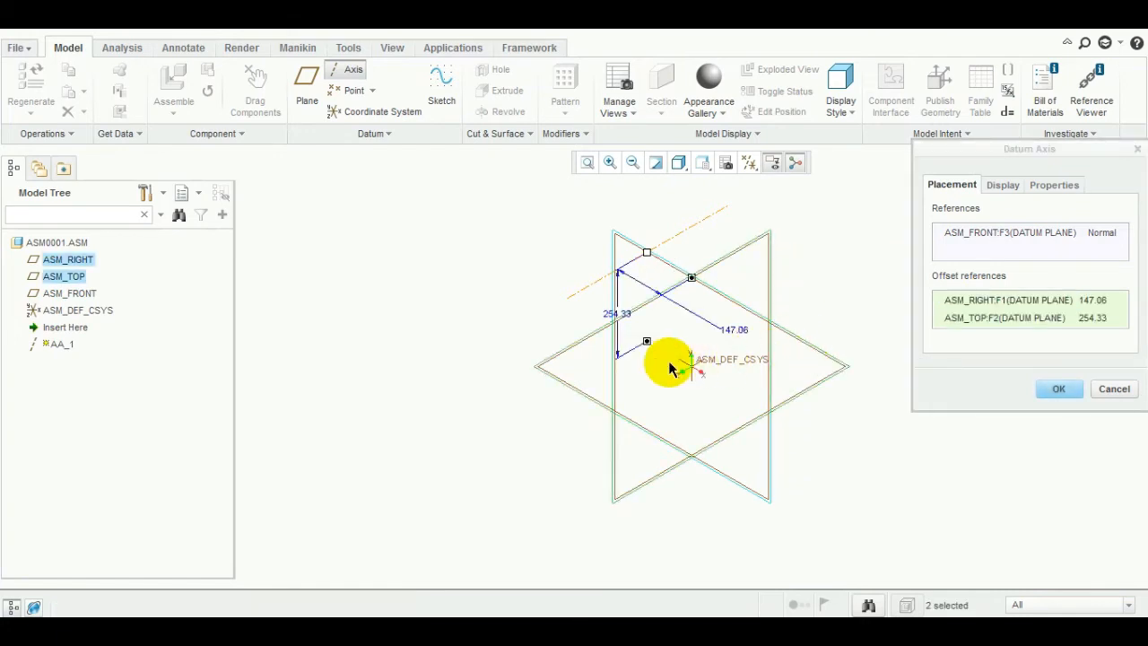
- Set the datum axis offsets to 50 from ASM_TOP and 80 from ASM_RIGHT, and create the axis
{"action": "middle_click_drag", "start_coordinate": [671, 364], "coordinate": [644, 347]}
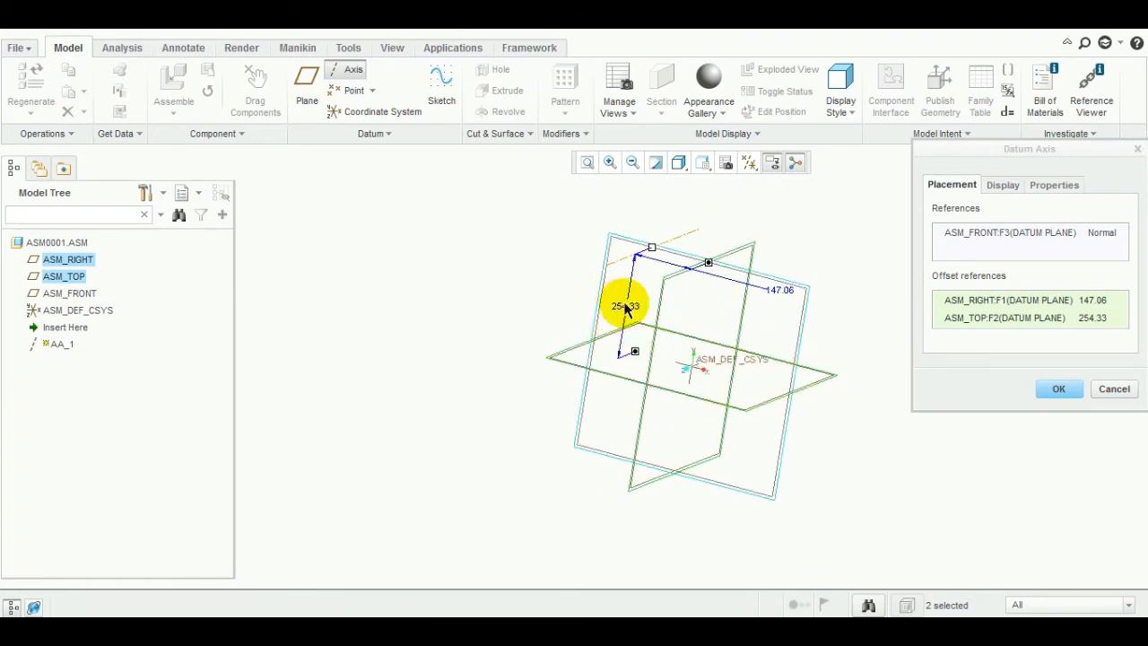
{"action": "left_click_drag", "start_coordinate": [629, 301], "coordinate": [696, 333]}
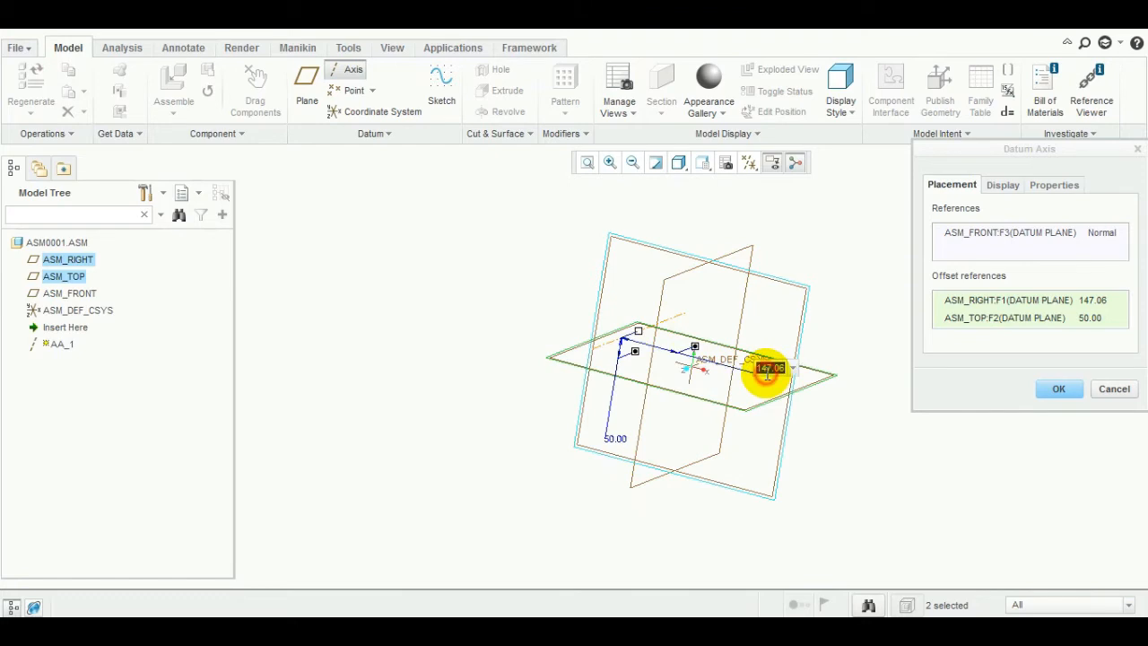
{"action": "type", "text": "80"}
{"action": "key", "text": "Return"}
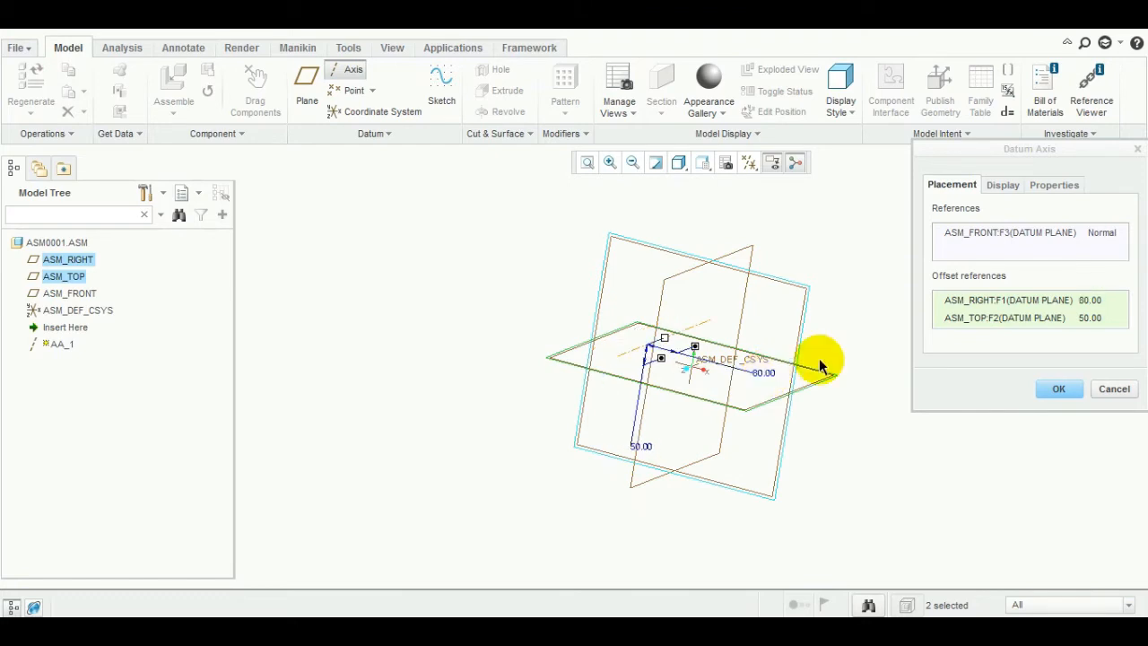
{"action": "left_click", "coordinate": [1059, 388]}
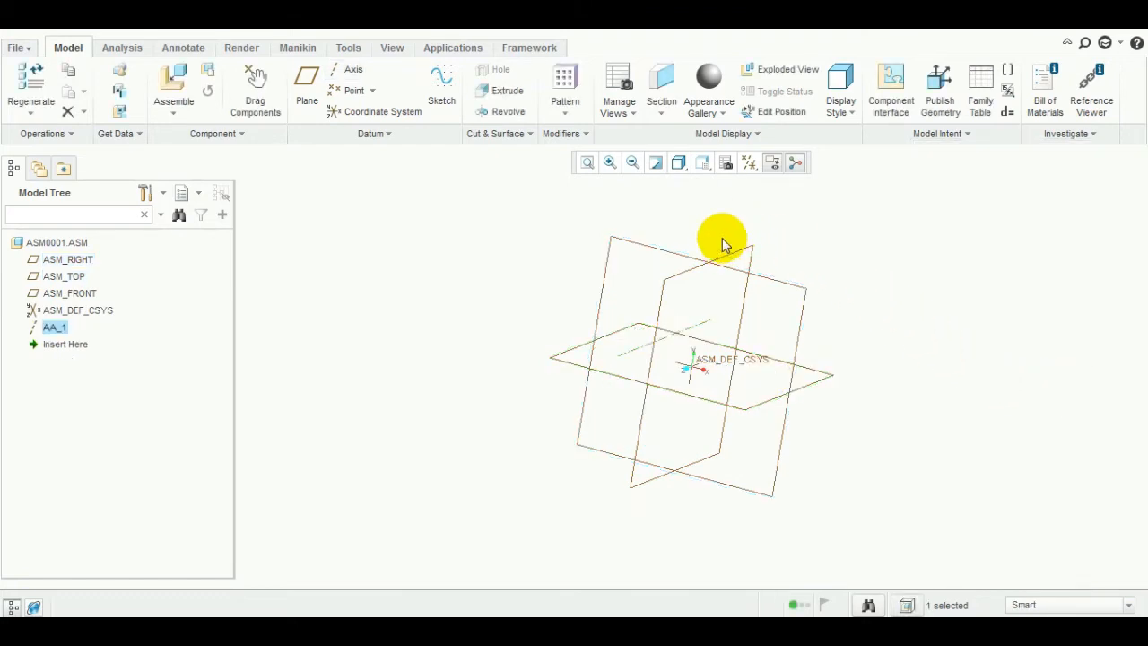
- Create a solid part by locating default datums with Axis normal to plane, using the ASM_FRONT plane and axis AA_1
{"action": "middle_click_drag", "start_coordinate": [570, 261], "coordinate": [495, 306]}
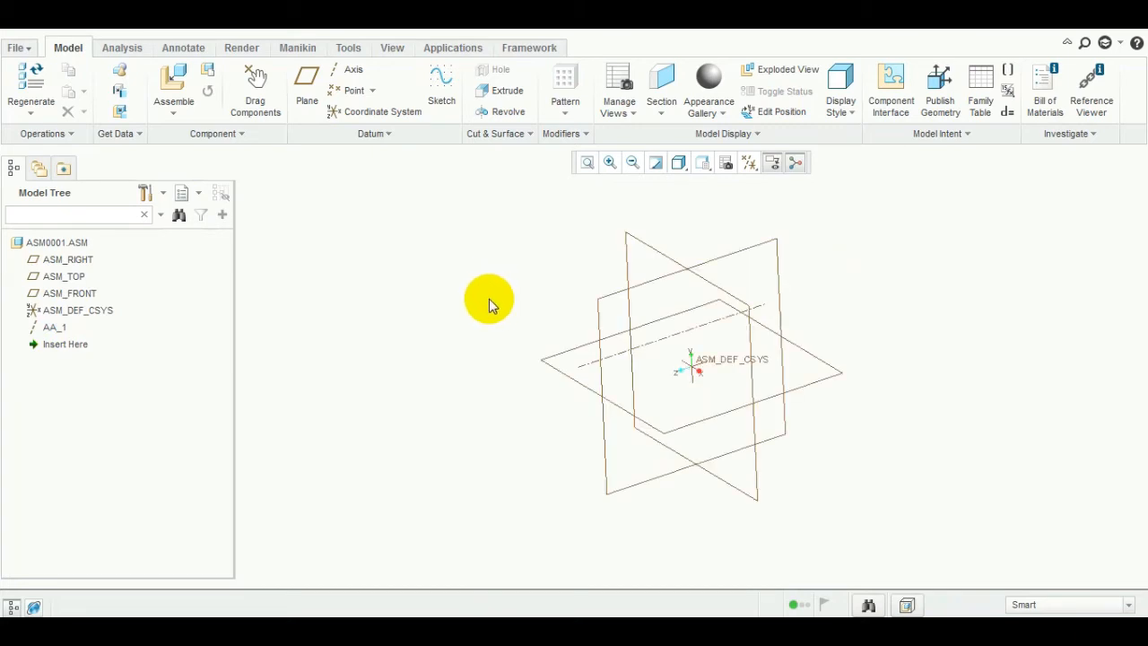
{"action": "key", "text": "ctrl+d"}
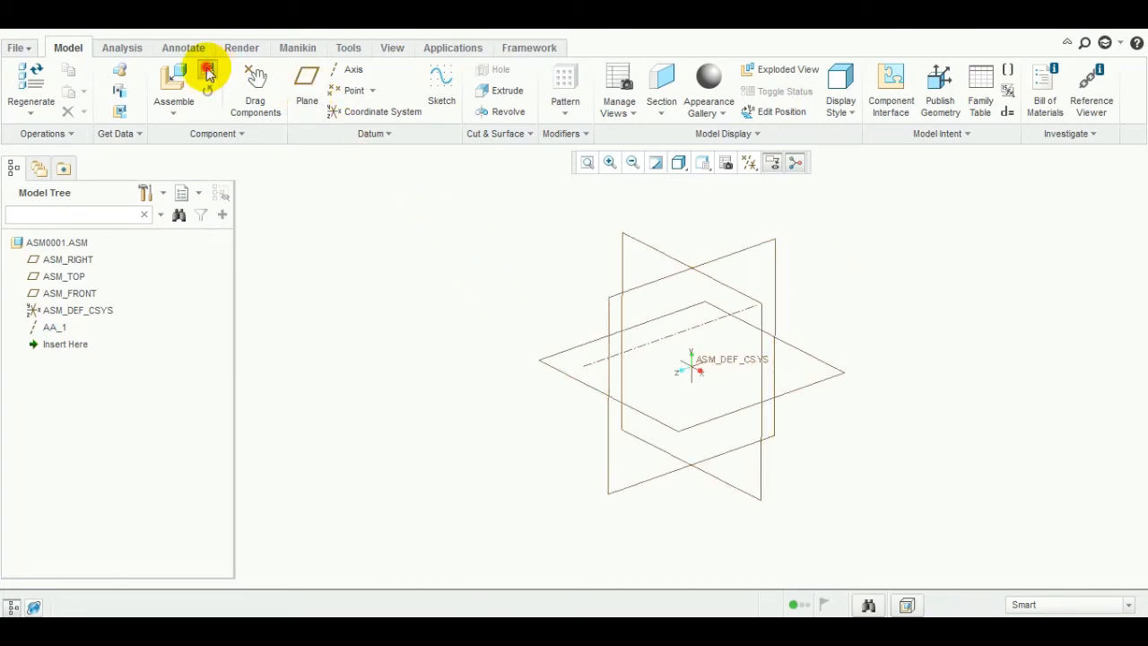
{"action": "left_click", "coordinate": [207, 74]}
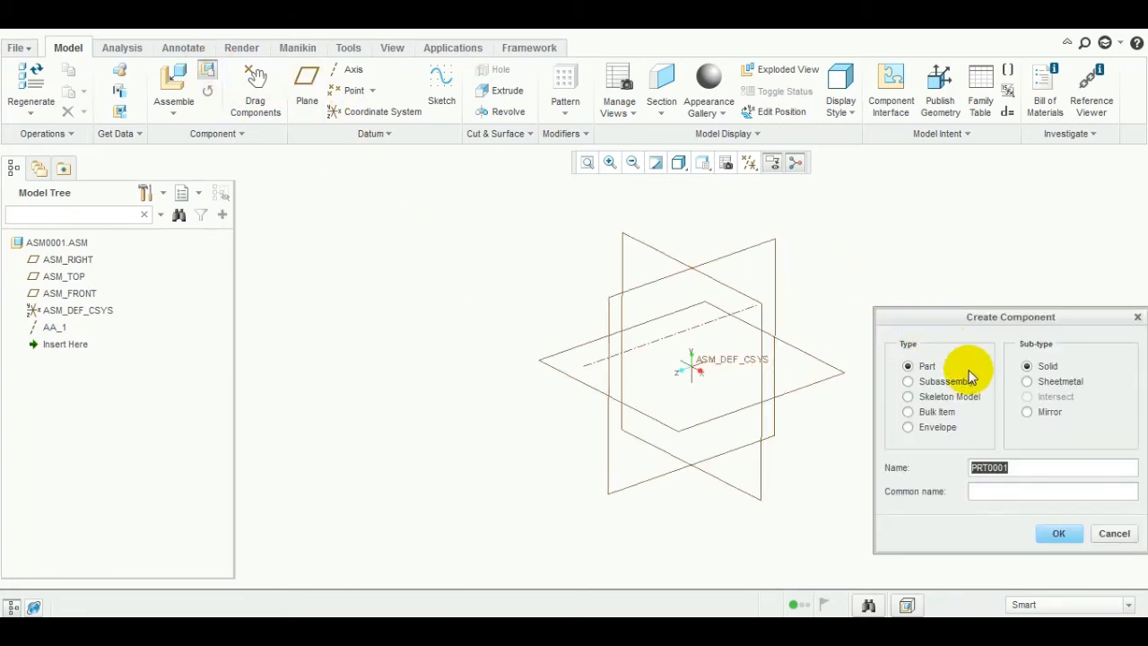
{"action": "left_click", "coordinate": [1057, 535]}
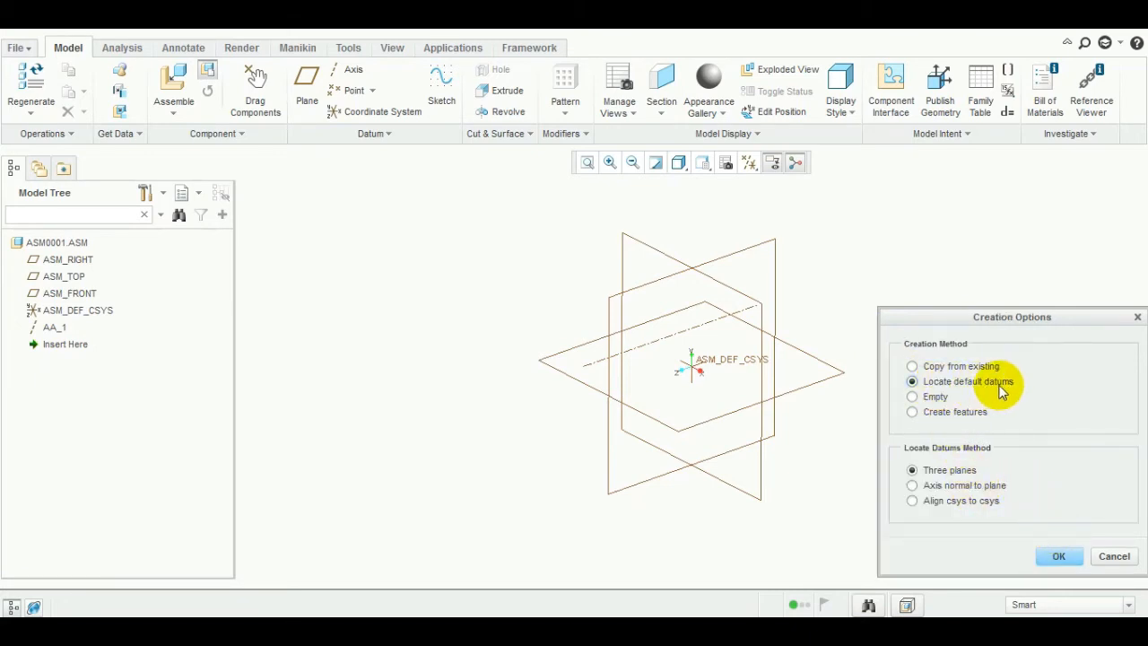
{"action": "left_click", "coordinate": [973, 486]}
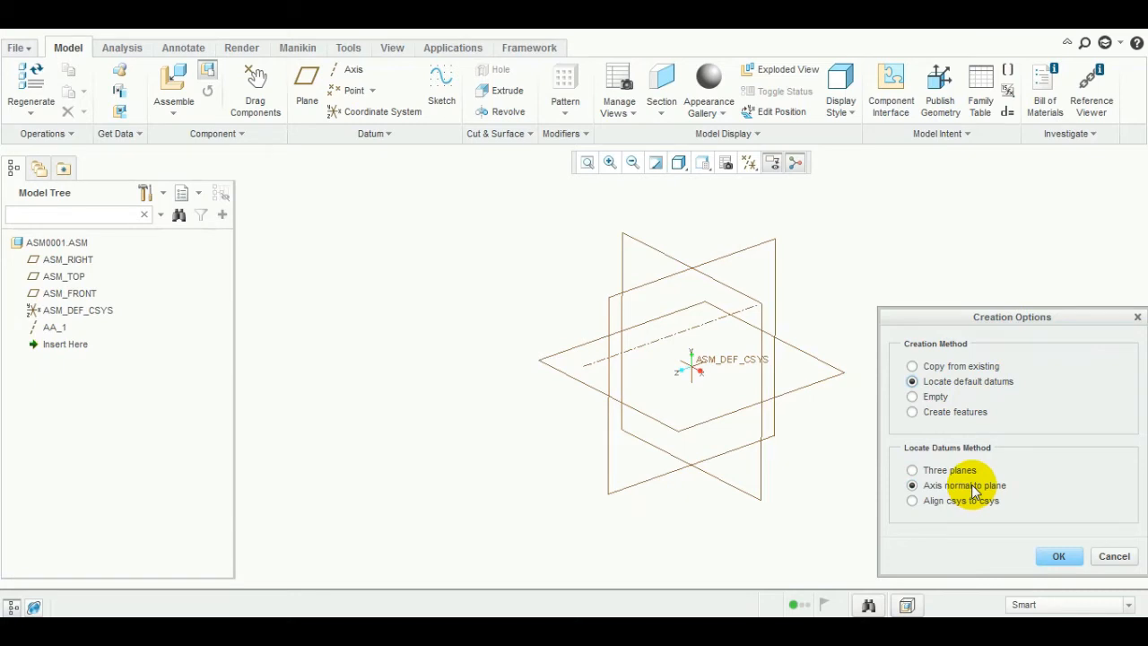
{"action": "left_click", "coordinate": [1055, 556]}
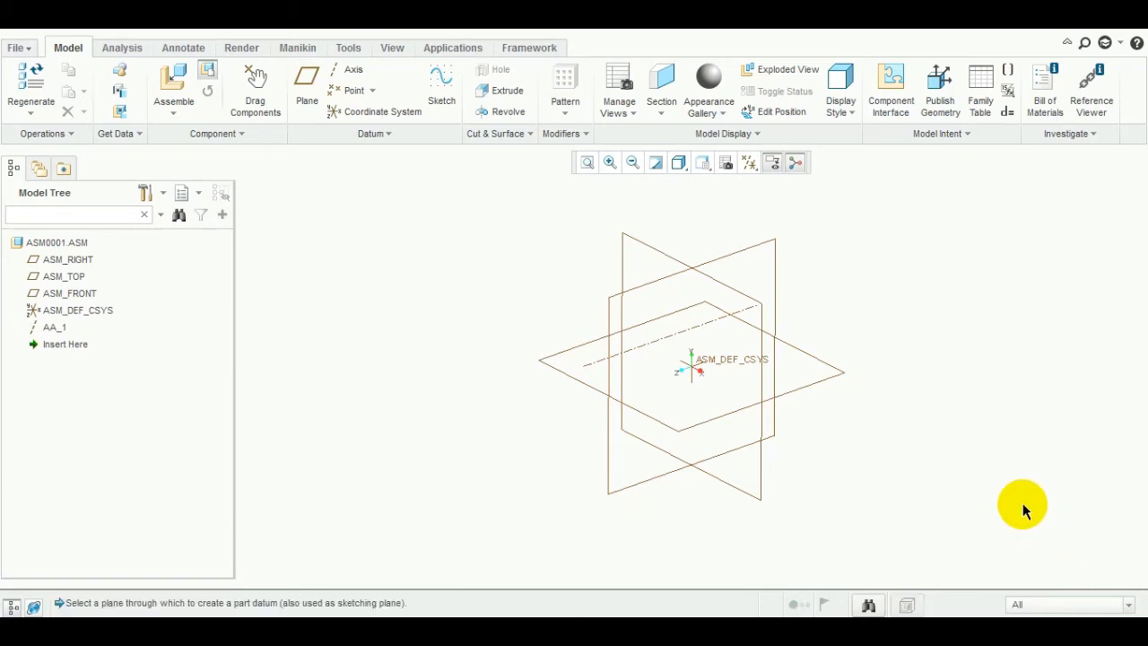
{"action": "left_click", "coordinate": [663, 250]}
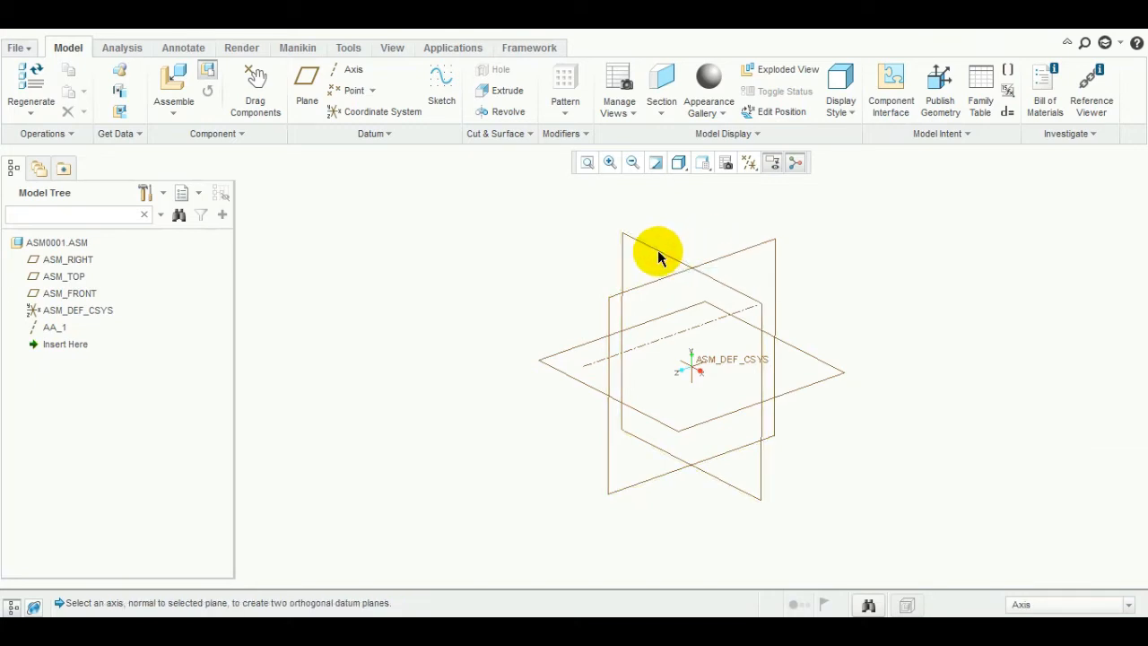
{"action": "left_click", "coordinate": [672, 337]}
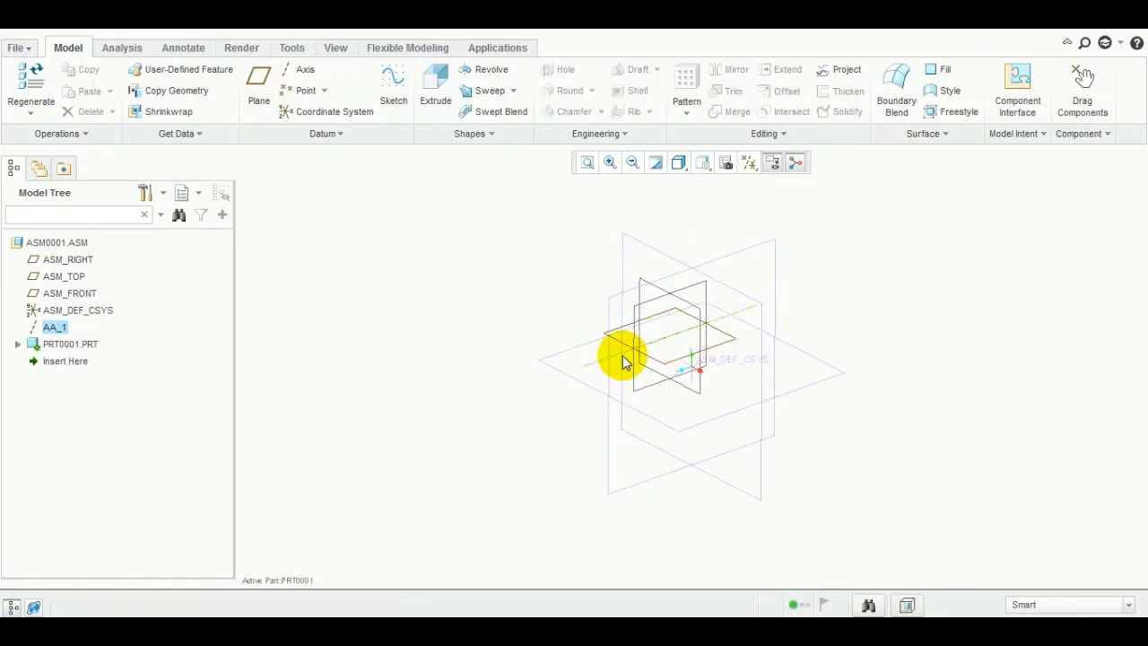
{"action": "middle_click_drag", "start_coordinate": [665, 356], "coordinate": [629, 400]}
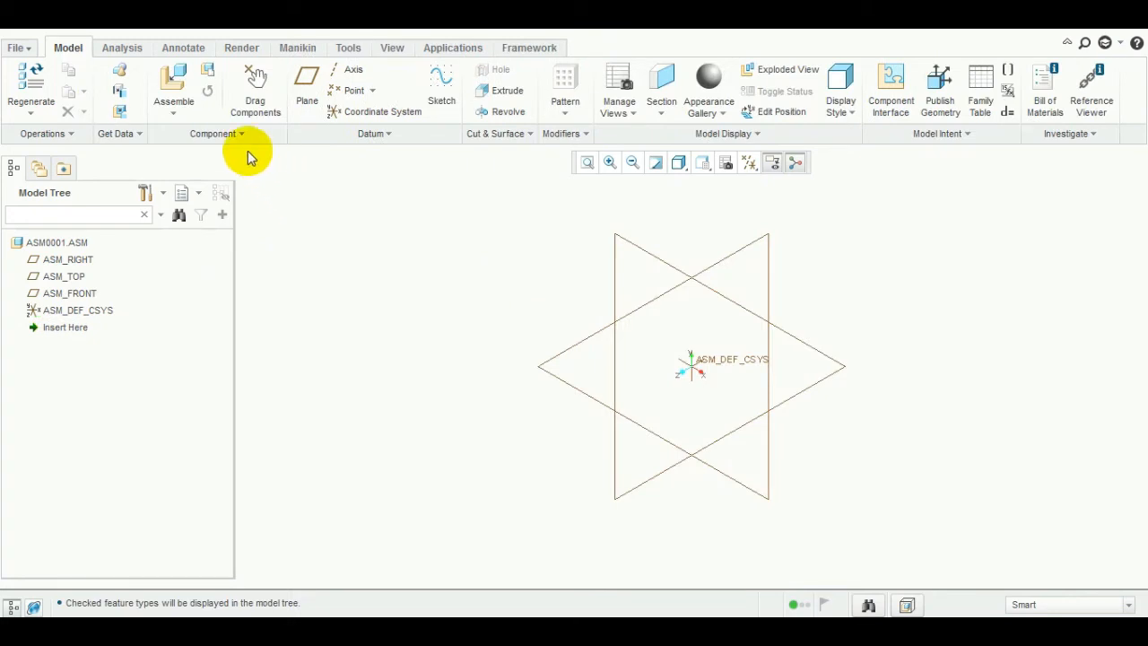
- Create a solid part by locating default datums with Align csys to csys, using the ASM_DEF_CSYS coordinate system
{"action": "left_click", "coordinate": [208, 71]}
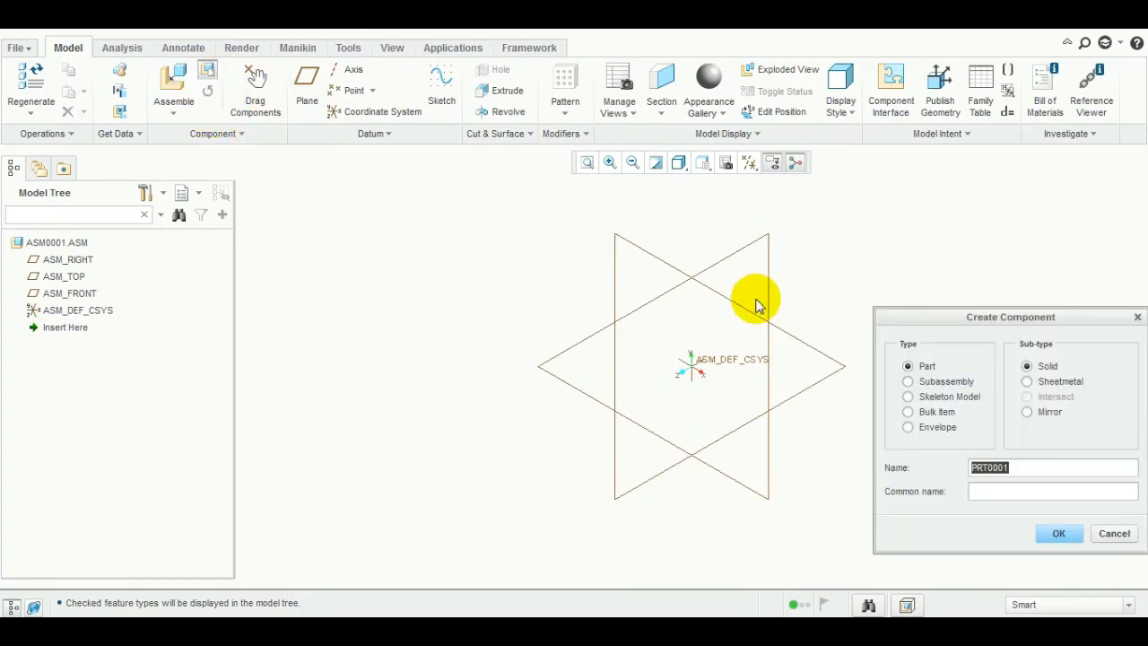
{"action": "left_click", "coordinate": [1059, 533]}
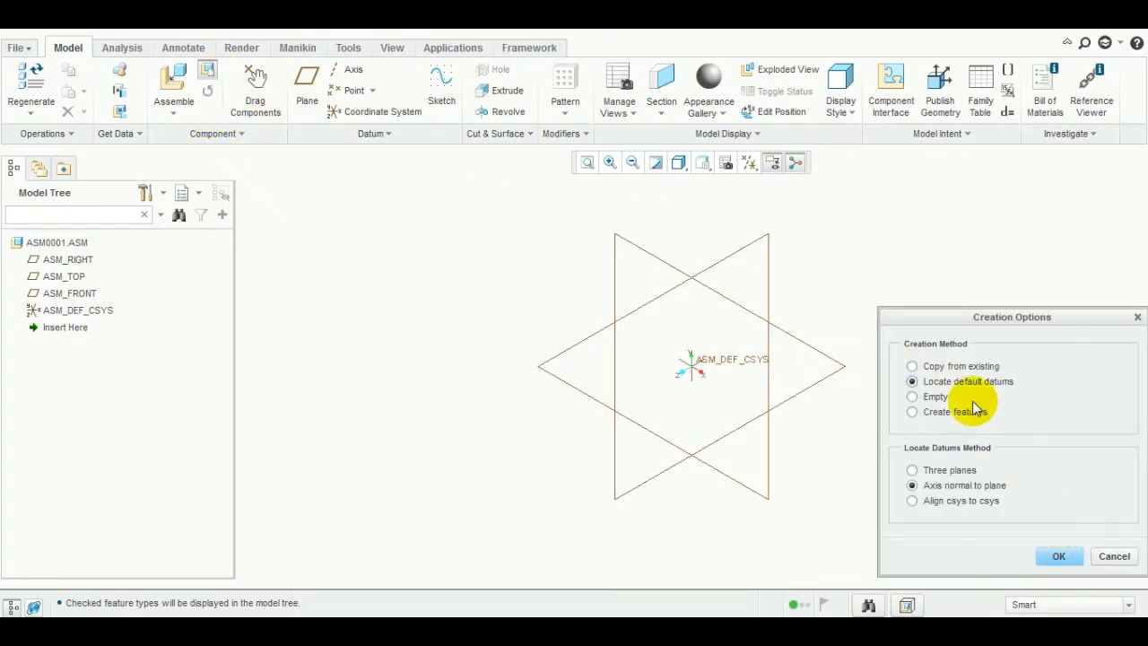
{"action": "left_click", "coordinate": [969, 508]}
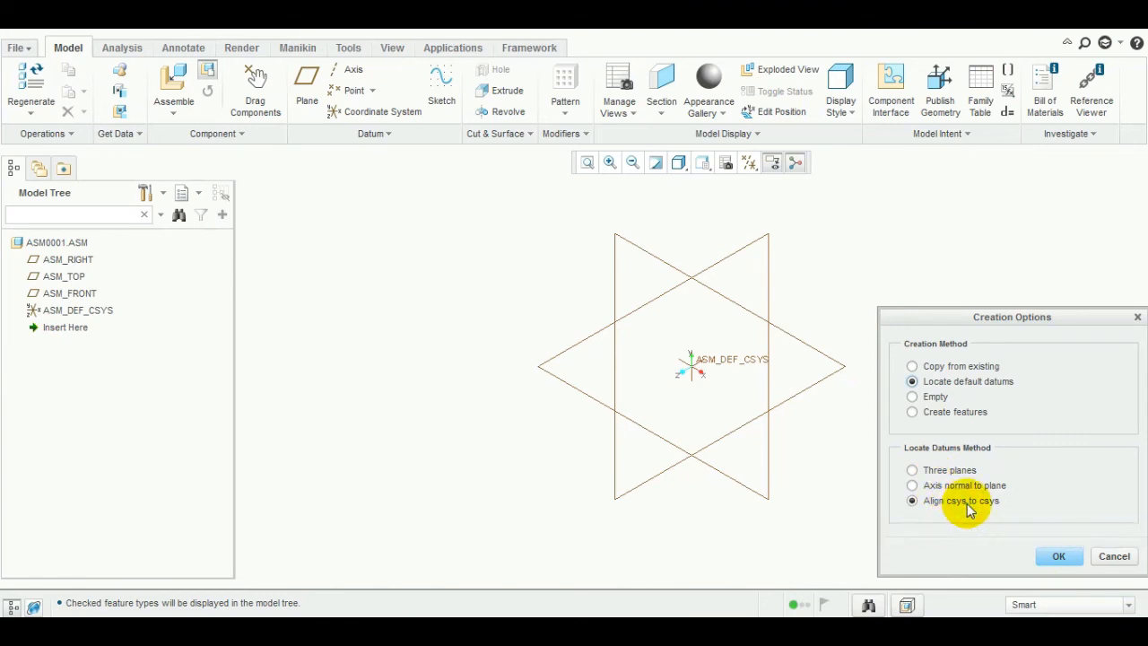
{"action": "left_click", "coordinate": [1059, 556]}
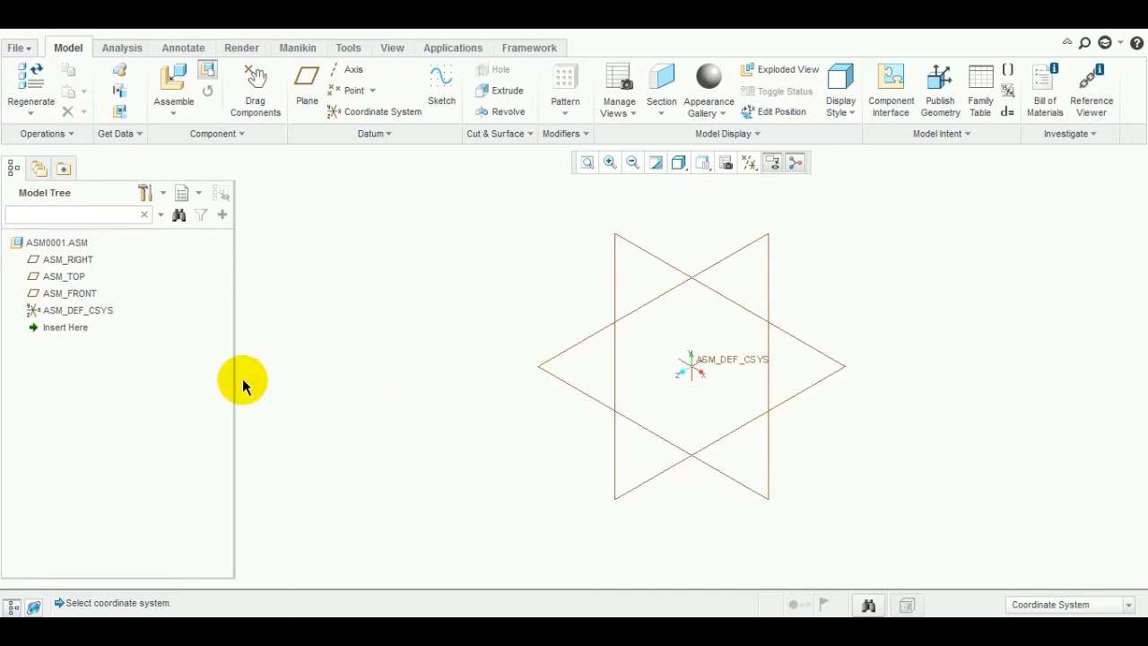
{"action": "left_click", "coordinate": [78, 311]}
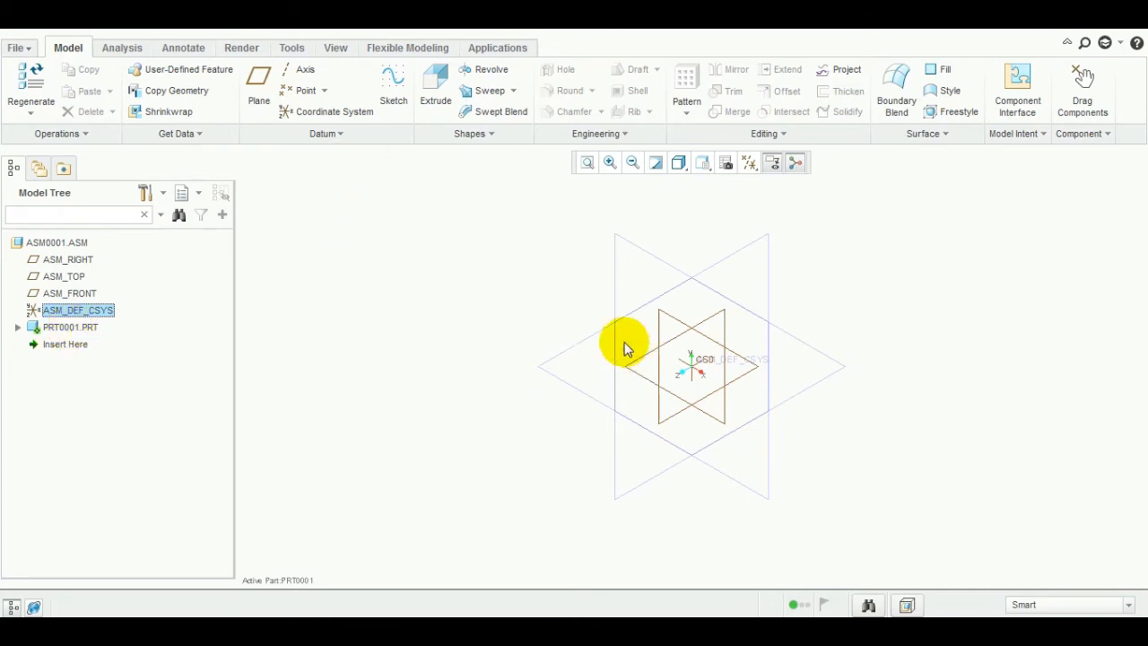
- Activate the top-level assembly ASM0001 again
{"action": "left_click", "coordinate": [336, 332]}
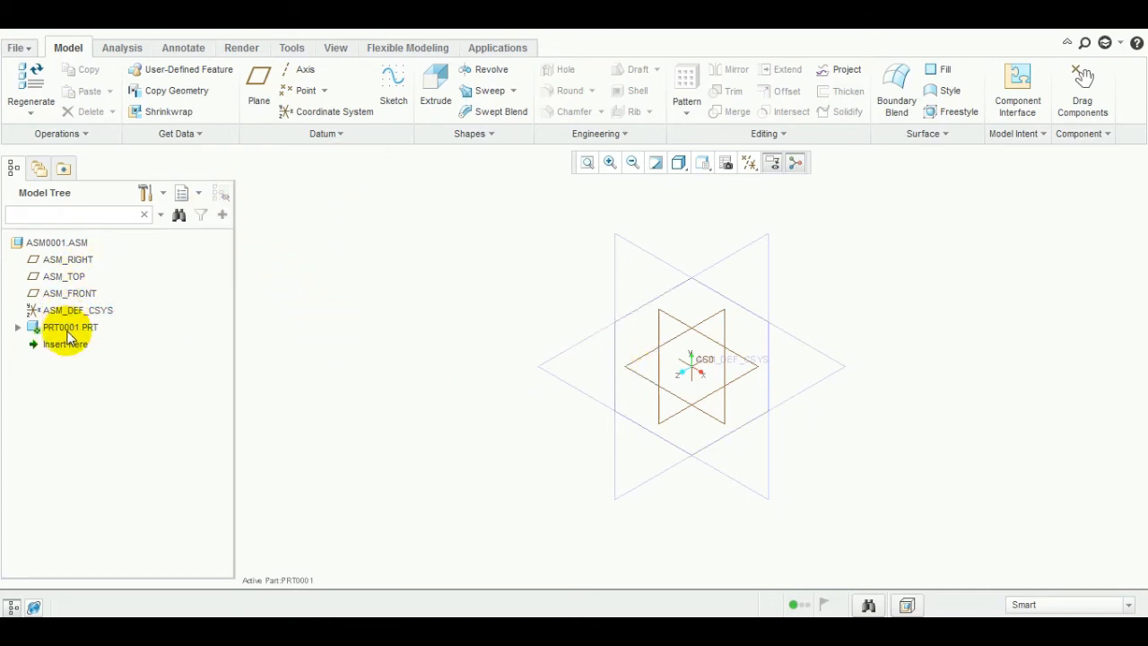
{"action": "right_click", "coordinate": [73, 246]}
{"action": "left_click", "coordinate": [102, 256]}
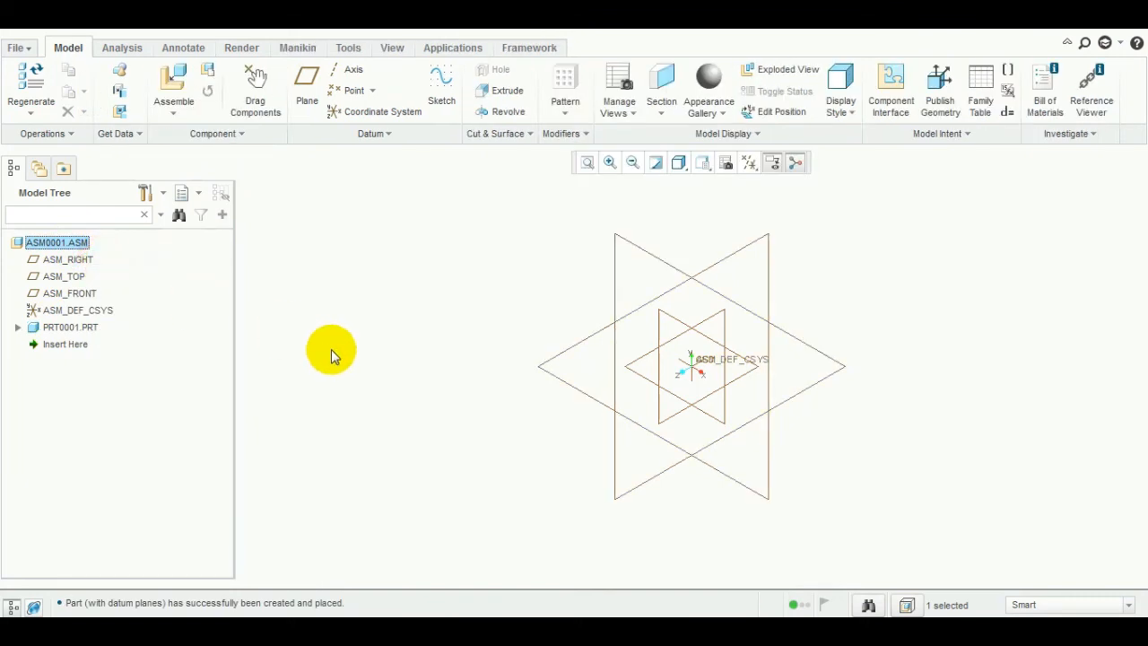
- Delete the part PRT0001 from the assembly and erase the objects not displayed from the session
{"action": "left_click", "coordinate": [72, 328]}
{"action": "key", "text": "Delete"}
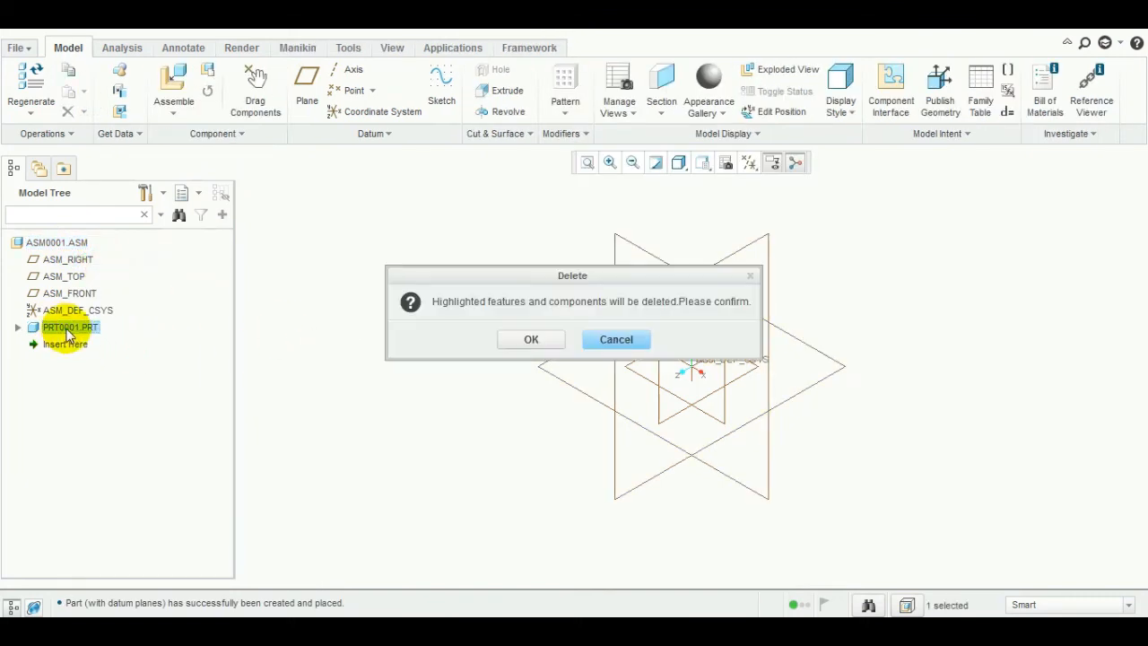
{"action": "key", "text": "Return"}
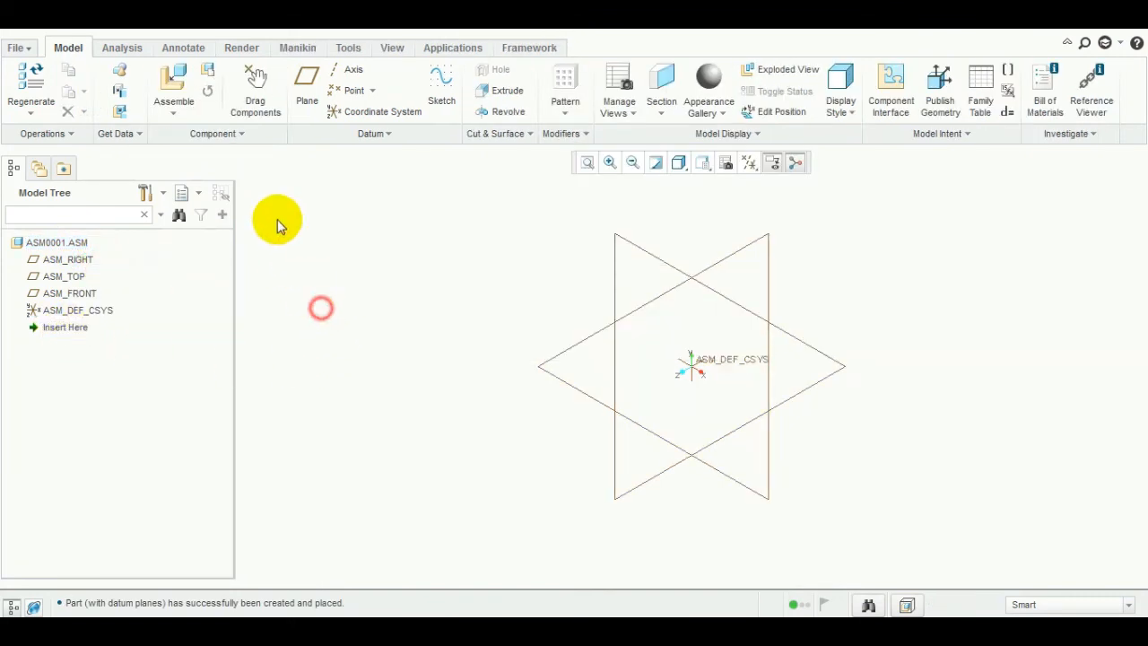
{"action": "left_click", "coordinate": [16, 47]}
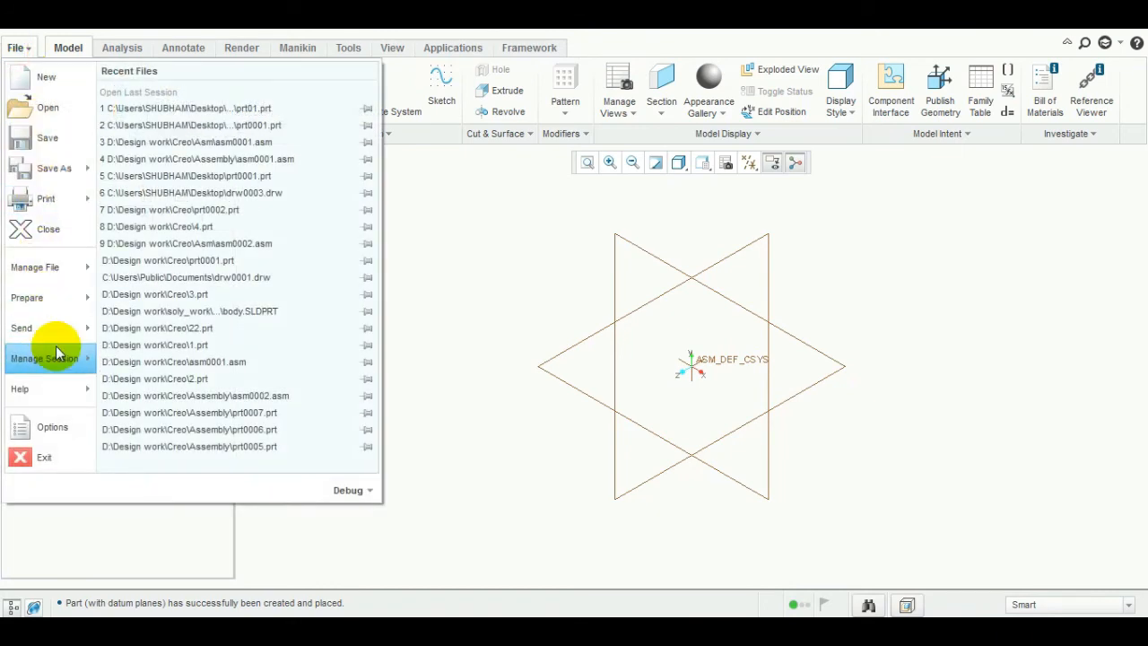
{"action": "mouse_move", "coordinate": [56, 354]}
{"action": "left_click", "coordinate": [175, 148]}
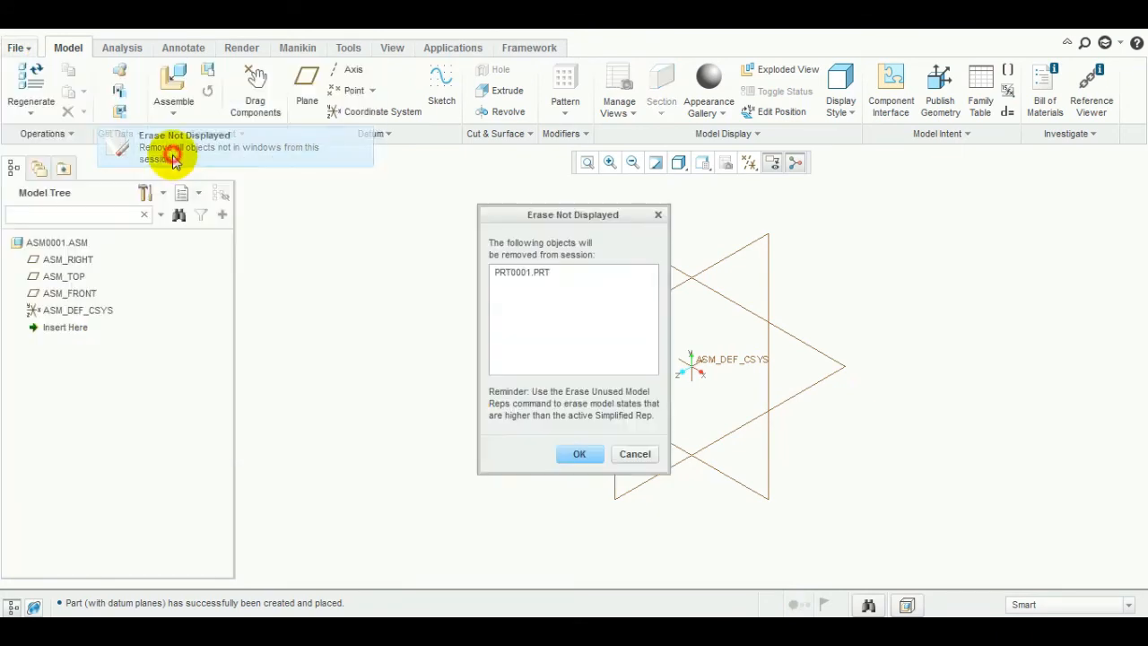
{"action": "left_click", "coordinate": [576, 453]}
- Create a solid part named PRT0001 in the assembly with the Empty creation method
{"action": "left_click", "coordinate": [212, 75]}
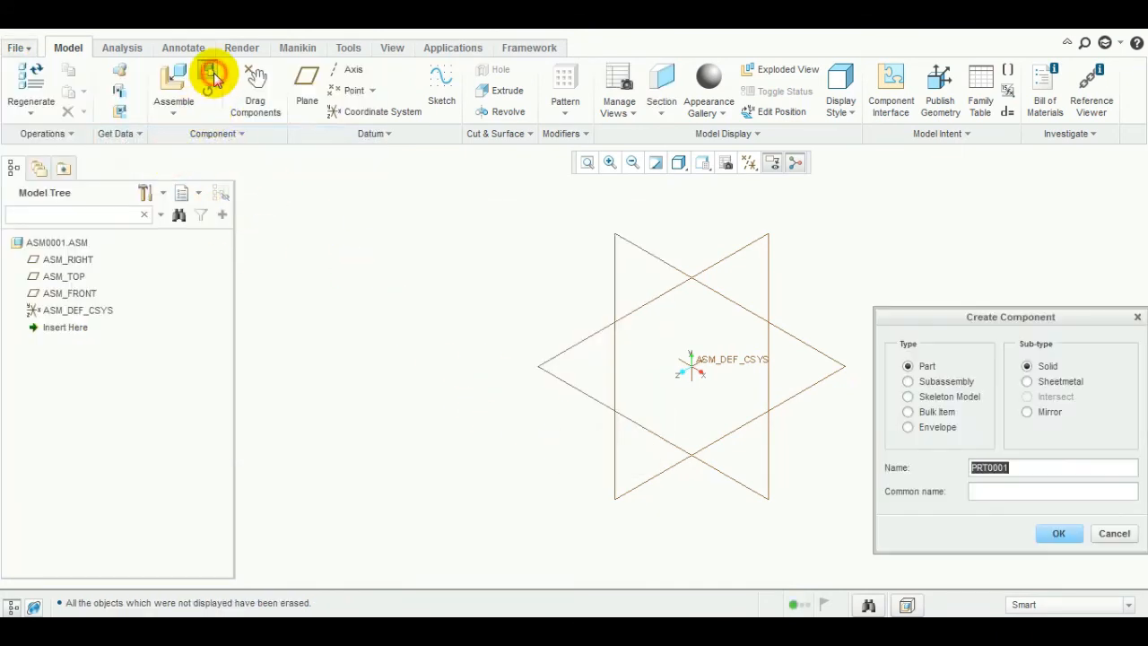
{"action": "left_click", "coordinate": [1059, 533]}
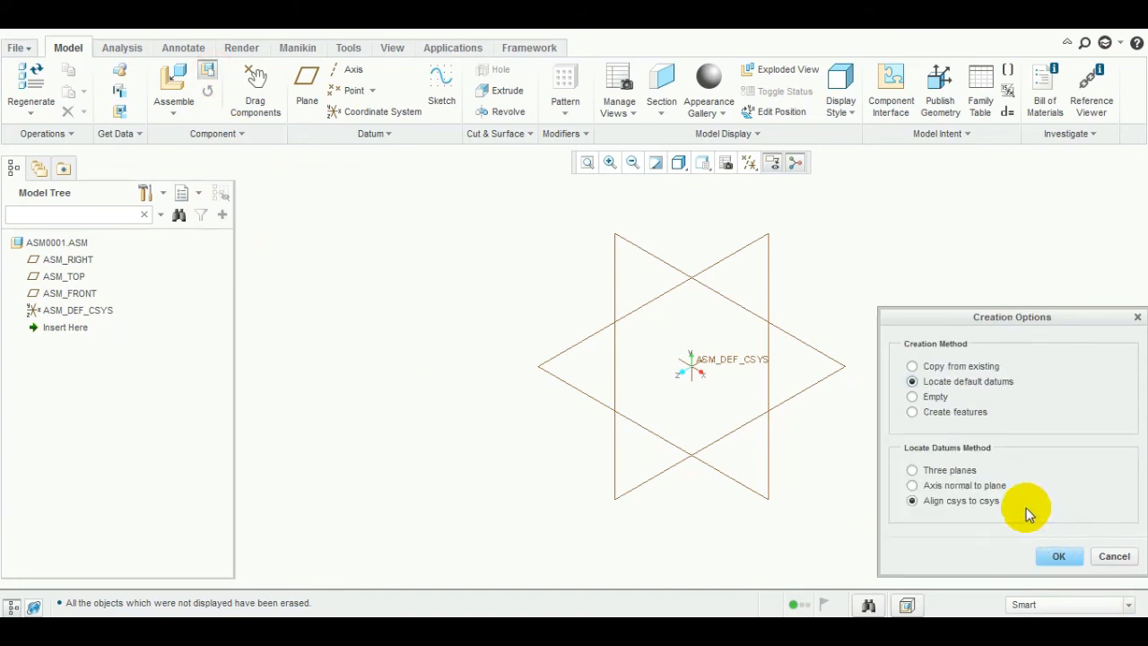
{"action": "left_click", "coordinate": [936, 397]}
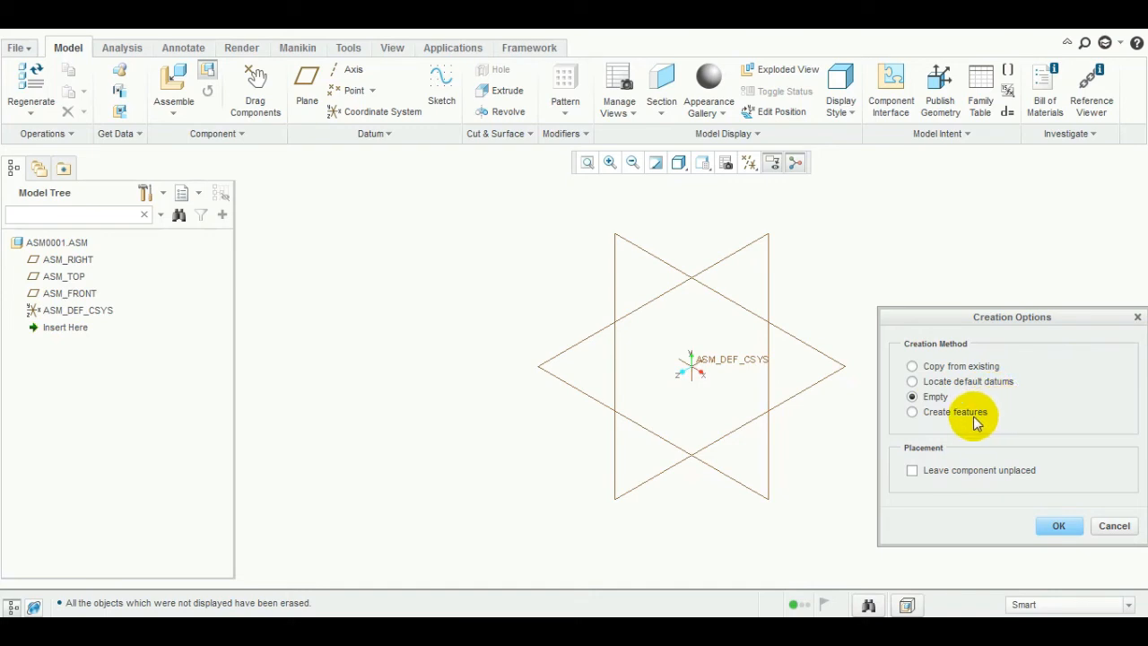
{"action": "left_click", "coordinate": [1052, 529]}
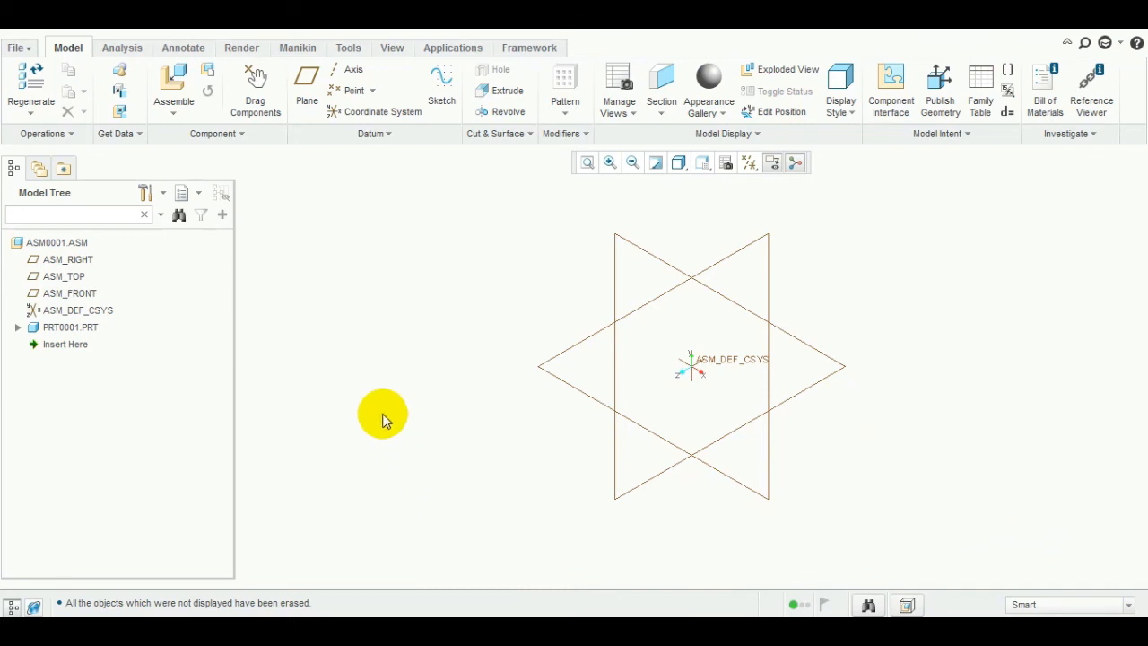
{"action": "middle_click_drag", "start_coordinate": [444, 439], "coordinate": [420, 419]}
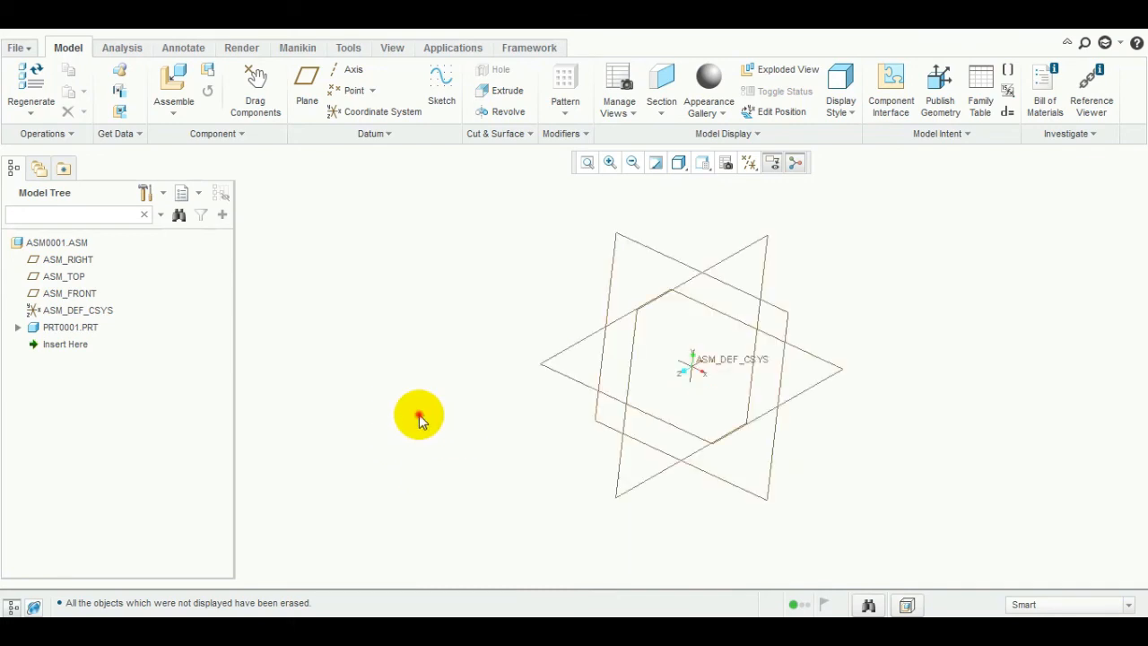
- Activate the empty part PRT0001 for editing within the assembly
{"action": "right_click", "coordinate": [71, 329]}
{"action": "left_click", "coordinate": [117, 67]}
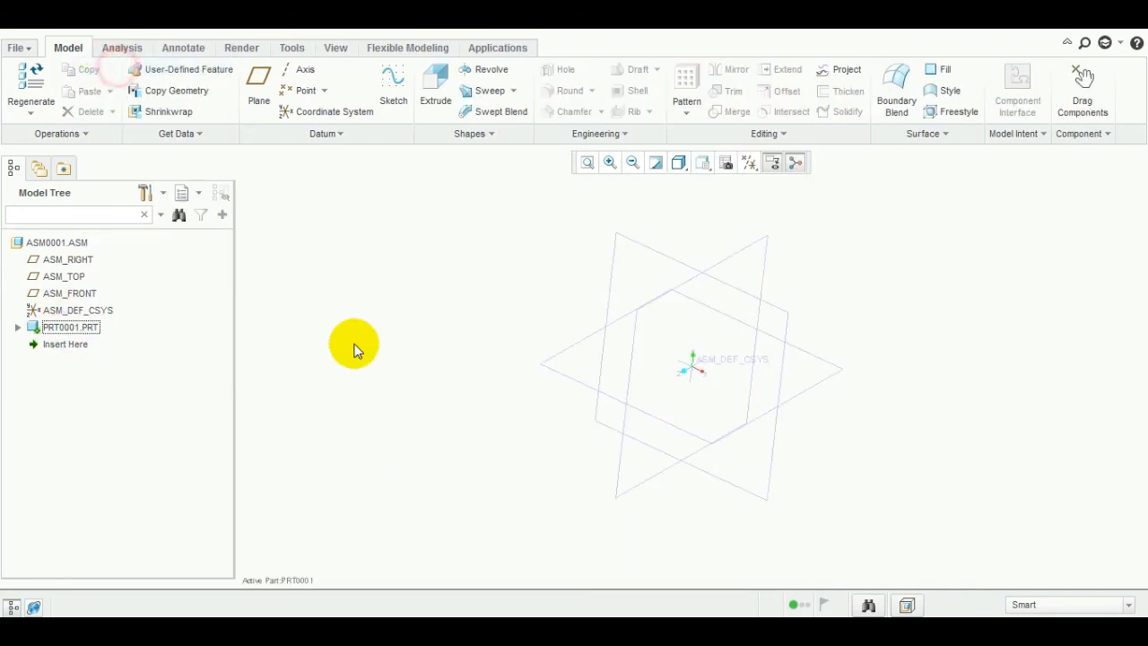
{"action": "middle_click_drag", "start_coordinate": [448, 369], "coordinate": [446, 441]}
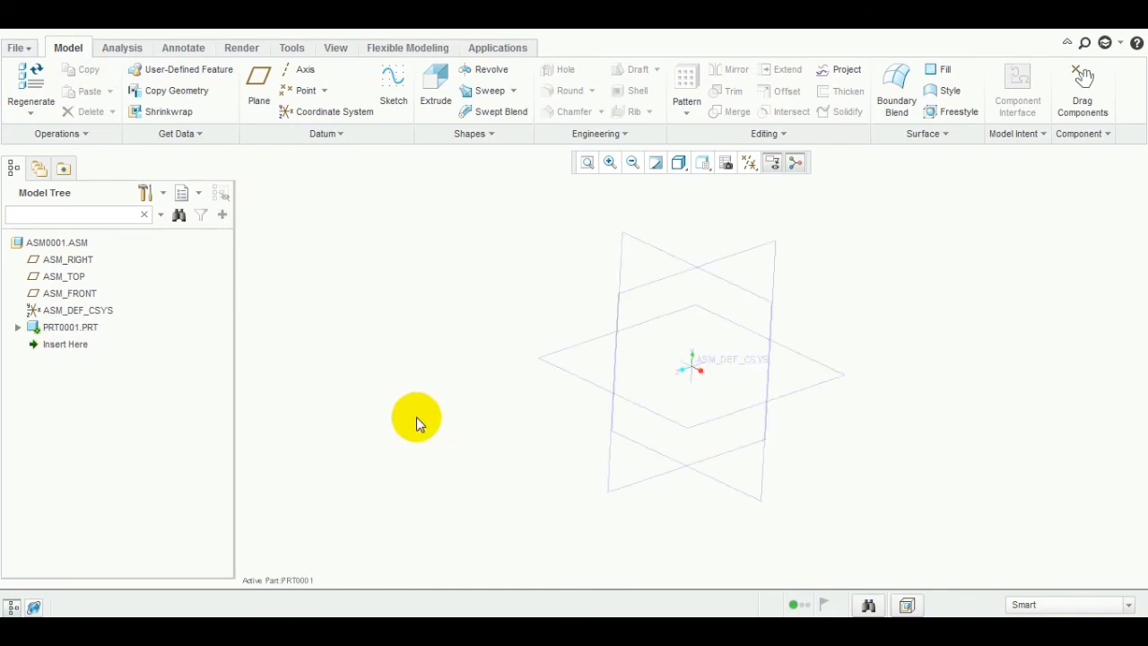
- Start a sketch on the ASM_TOP plane with ASM_FRONT and ASM_RIGHT as the sketch references
{"action": "left_click", "coordinate": [393, 99]}
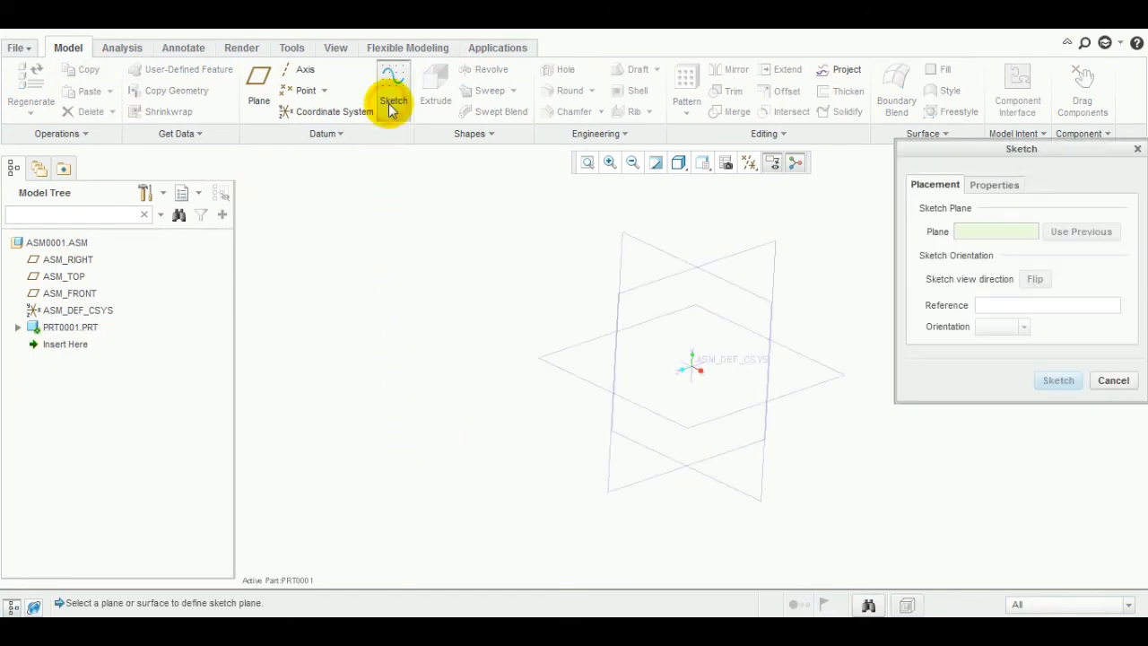
{"action": "left_click", "coordinate": [557, 368]}
{"action": "left_click", "coordinate": [1055, 381]}
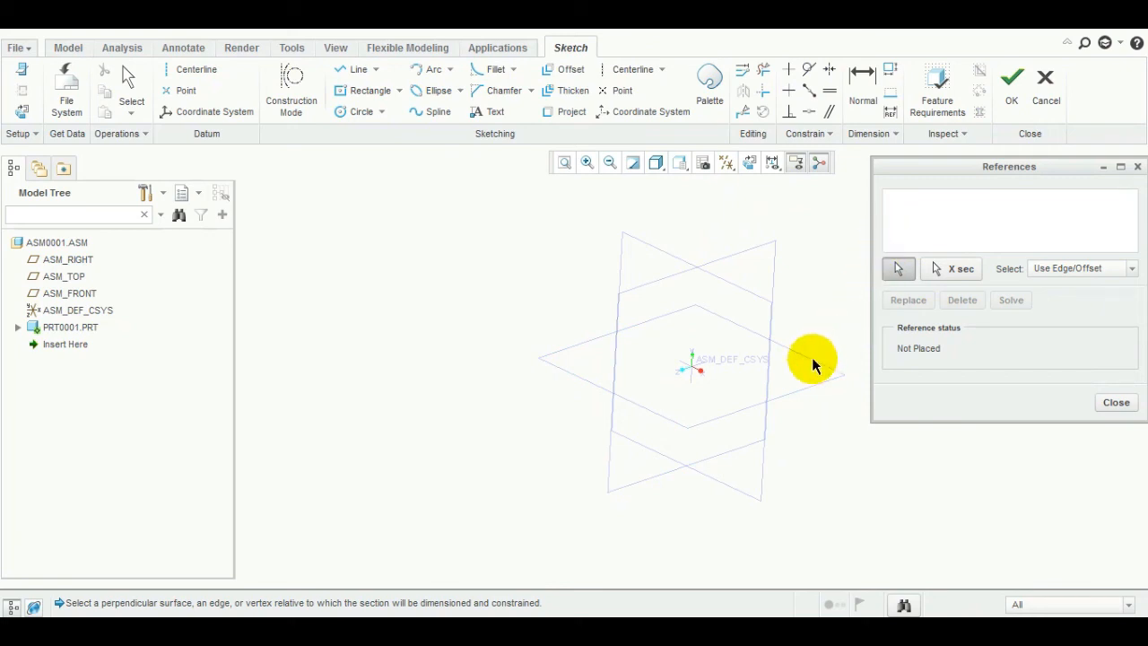
{"action": "left_click", "coordinate": [763, 300]}
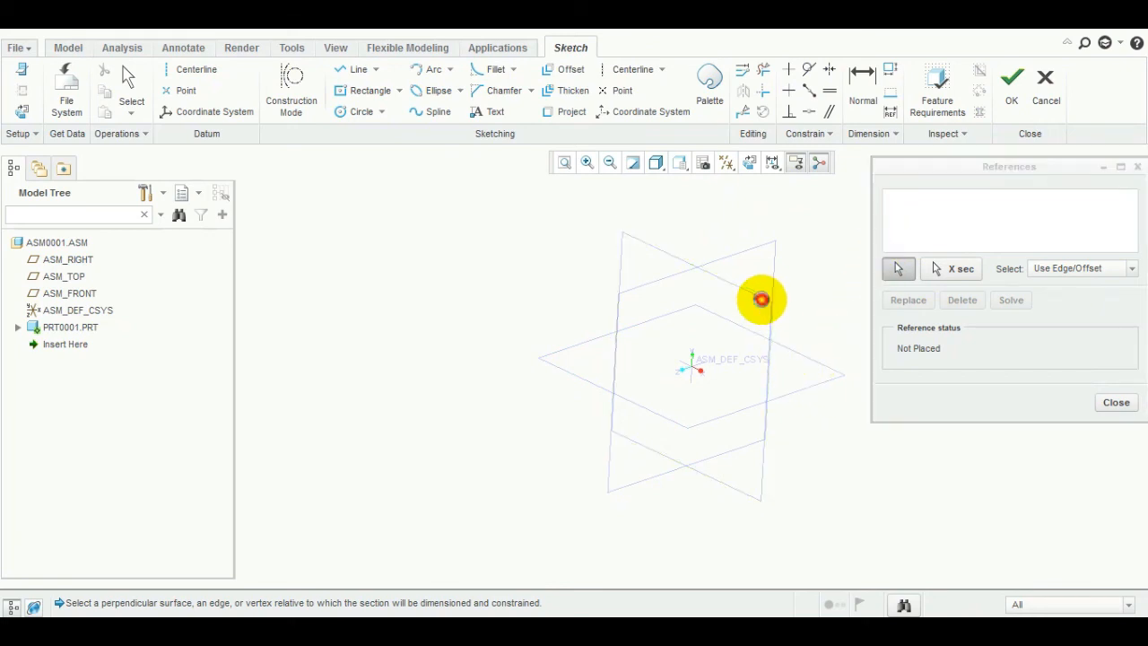
{"action": "left_click", "coordinate": [741, 258]}
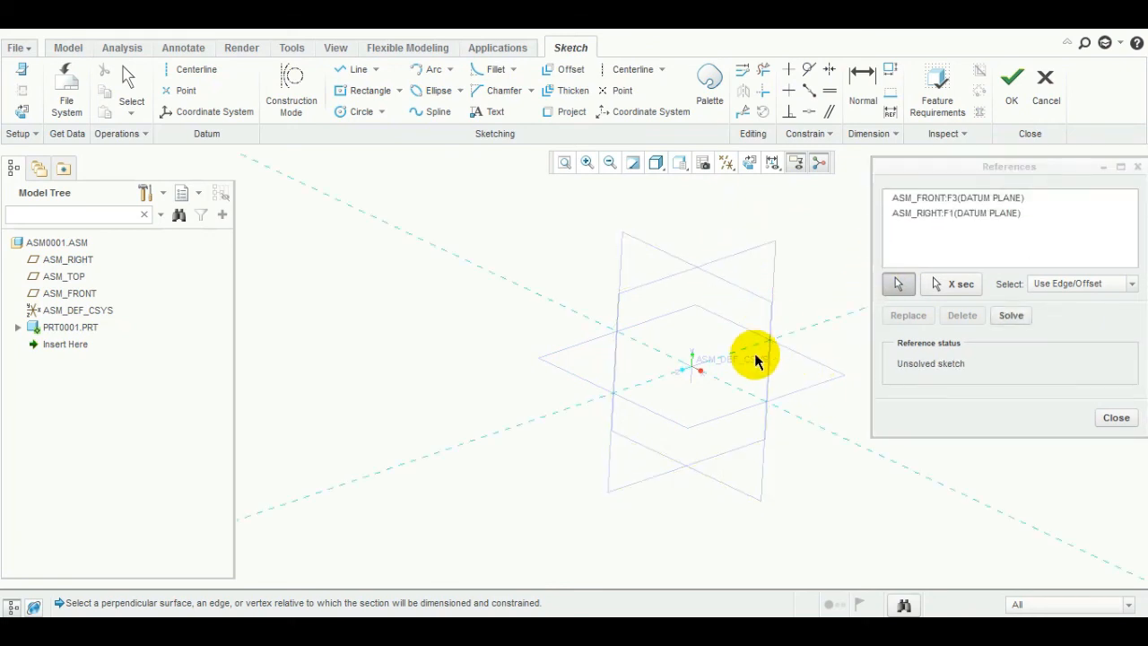
{"action": "left_click", "coordinate": [1117, 418]}
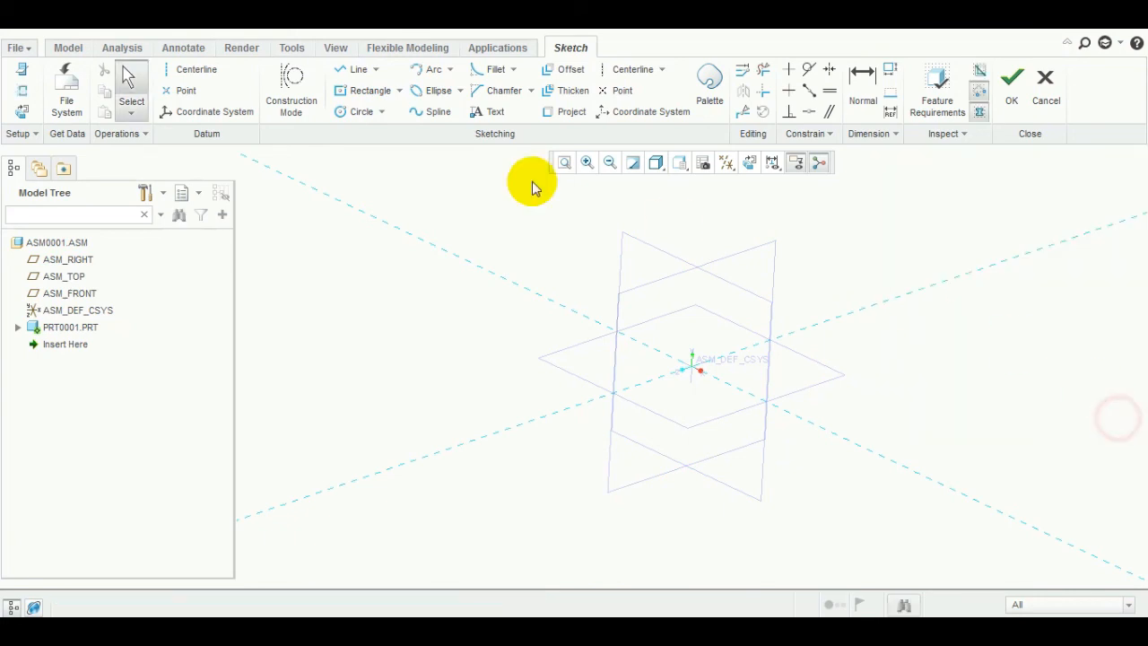
- Sketch a circle centred on the intersection of the two references, enlarge its diameter dimension, and finish the sketch
{"action": "left_click", "coordinate": [359, 112]}
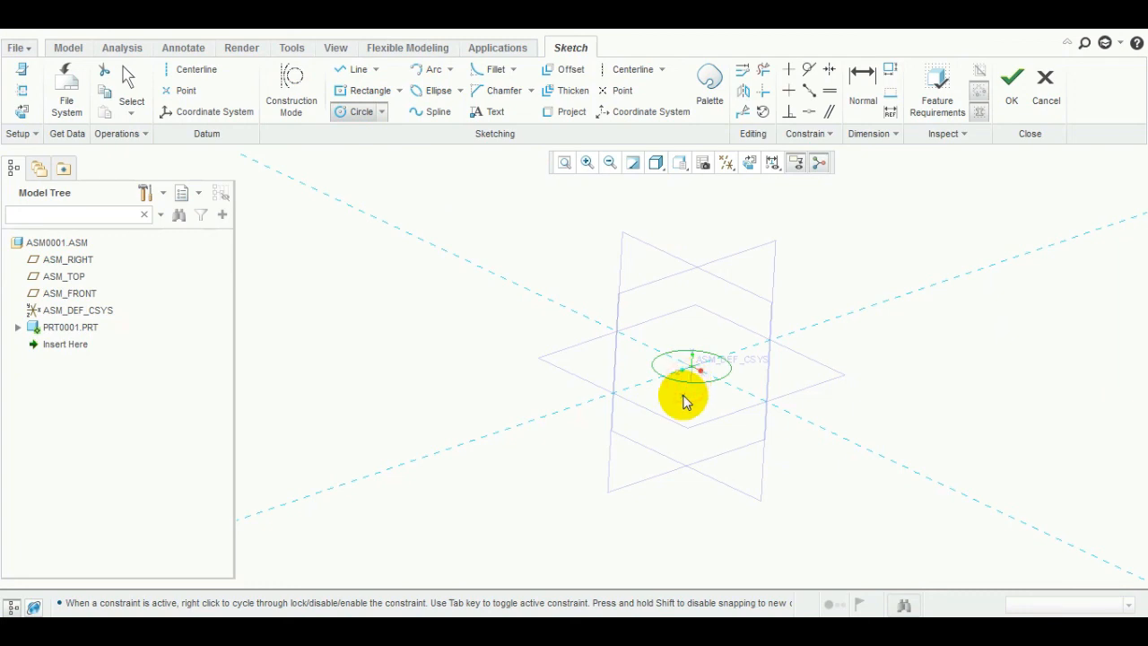
{"action": "middle_click", "coordinate": [684, 401]}
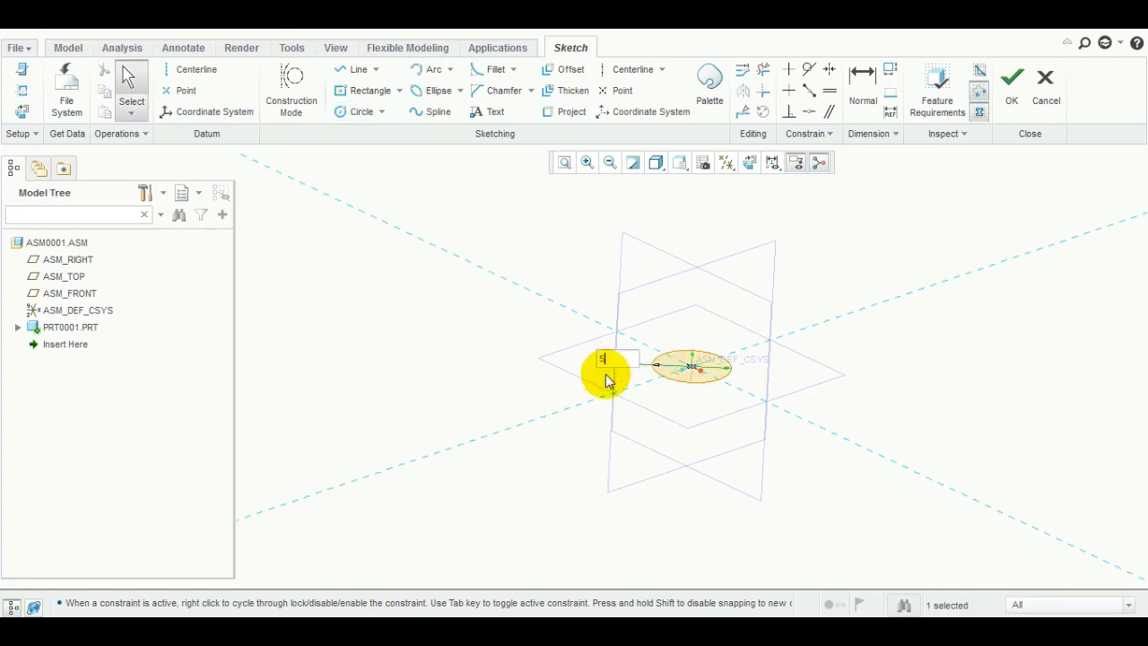
{"action": "left_click", "coordinate": [604, 379]}
{"action": "left_click", "coordinate": [1006, 104]}
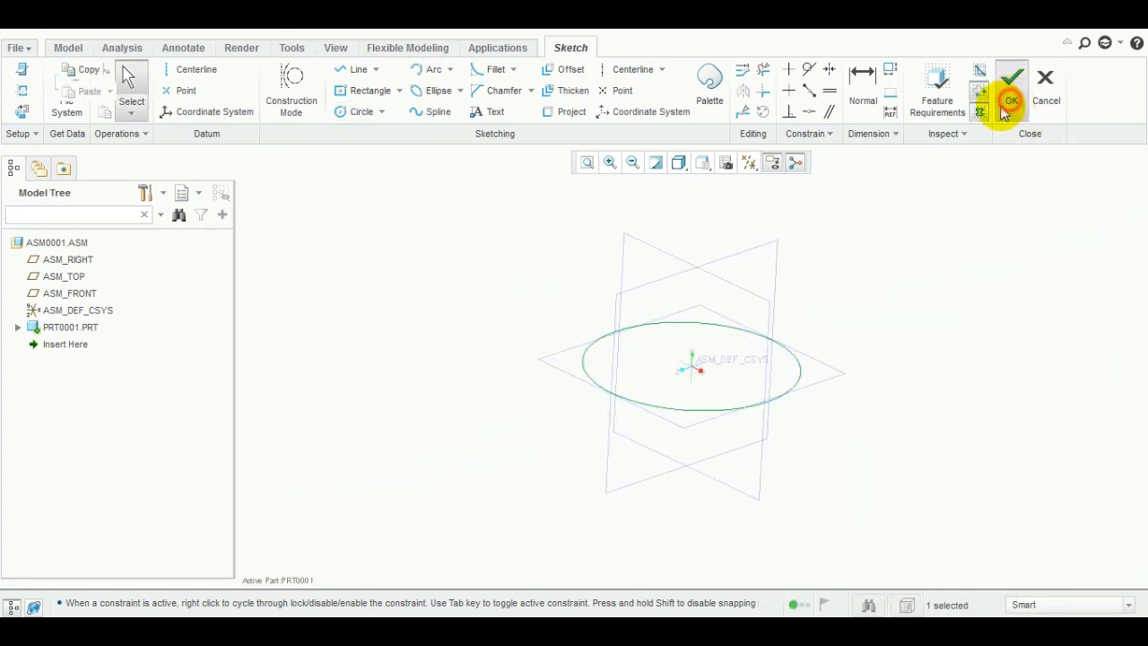
- Extrude the circle sketch 21.13 mm upward as a solid and reactivate the top-level assembly ASM0001
{"action": "left_click", "coordinate": [425, 81]}
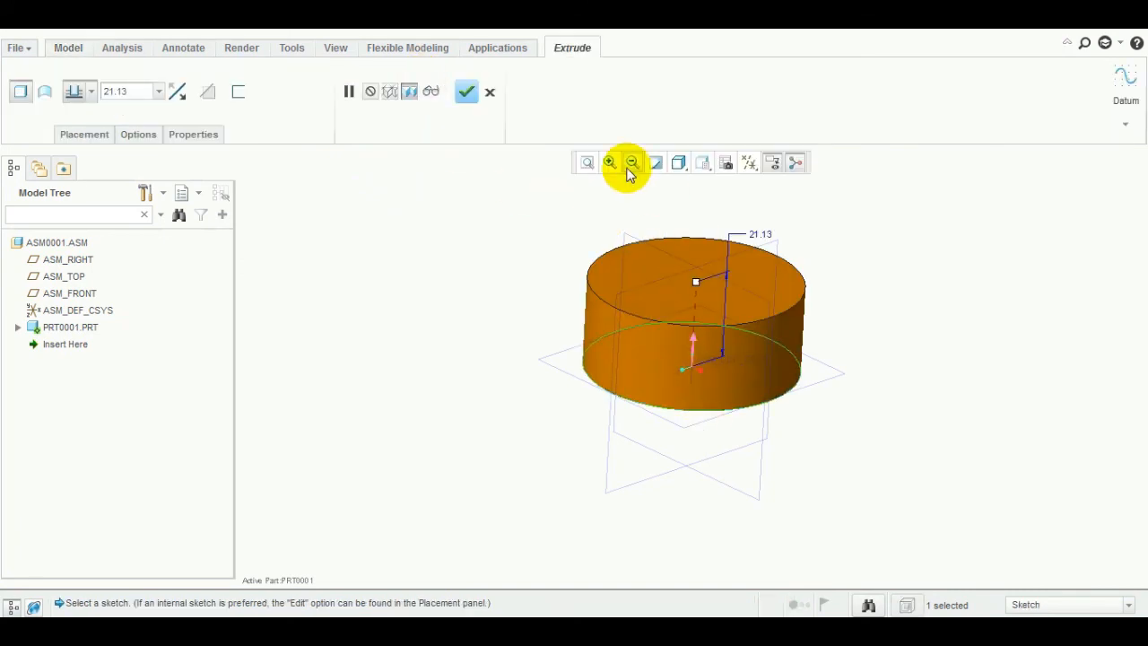
{"action": "left_click", "coordinate": [467, 94]}
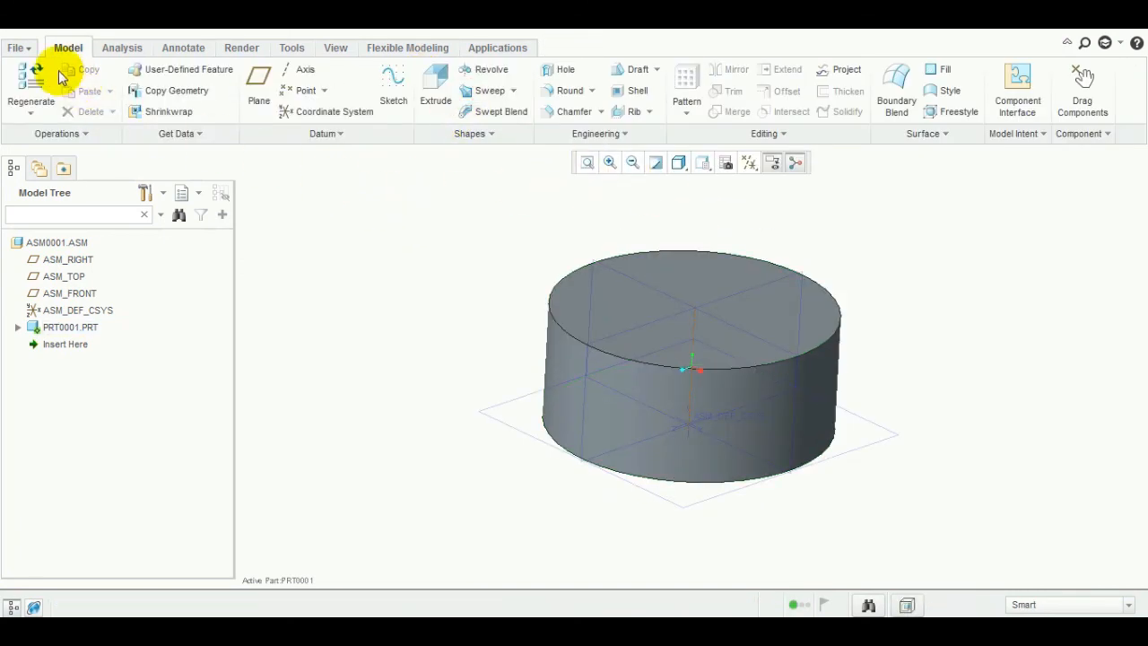
{"action": "right_click", "coordinate": [61, 250]}
{"action": "left_click", "coordinate": [72, 249]}
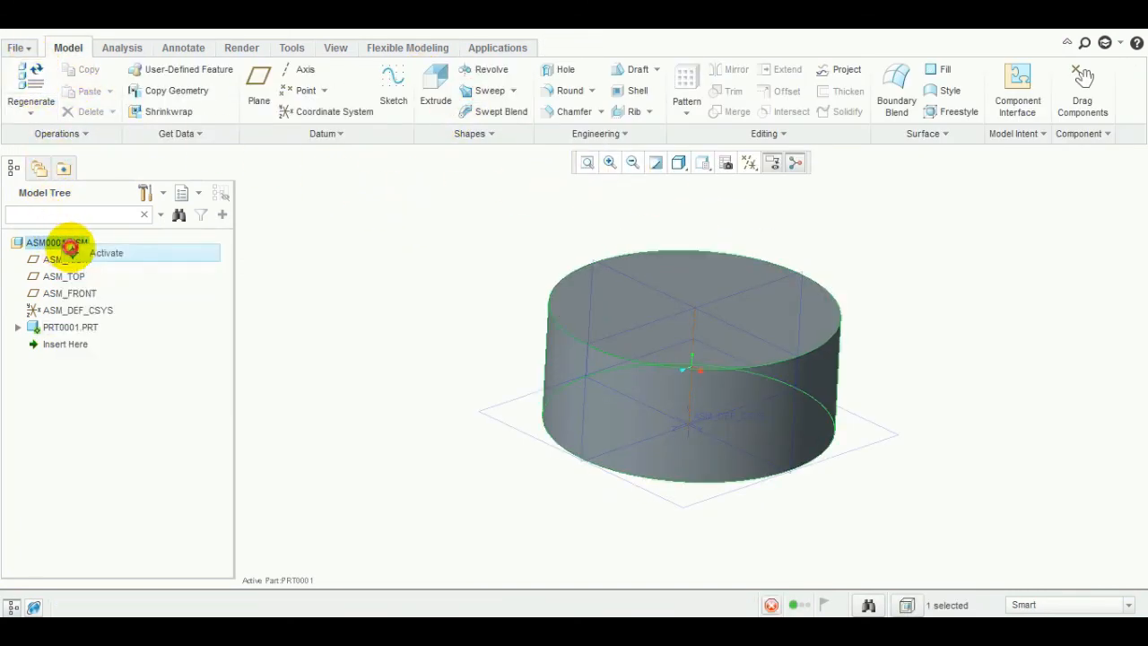
- Open PRT0001 in its own window, examine its model tree and geometry, and close the part window
{"action": "right_click", "coordinate": [63, 327]}
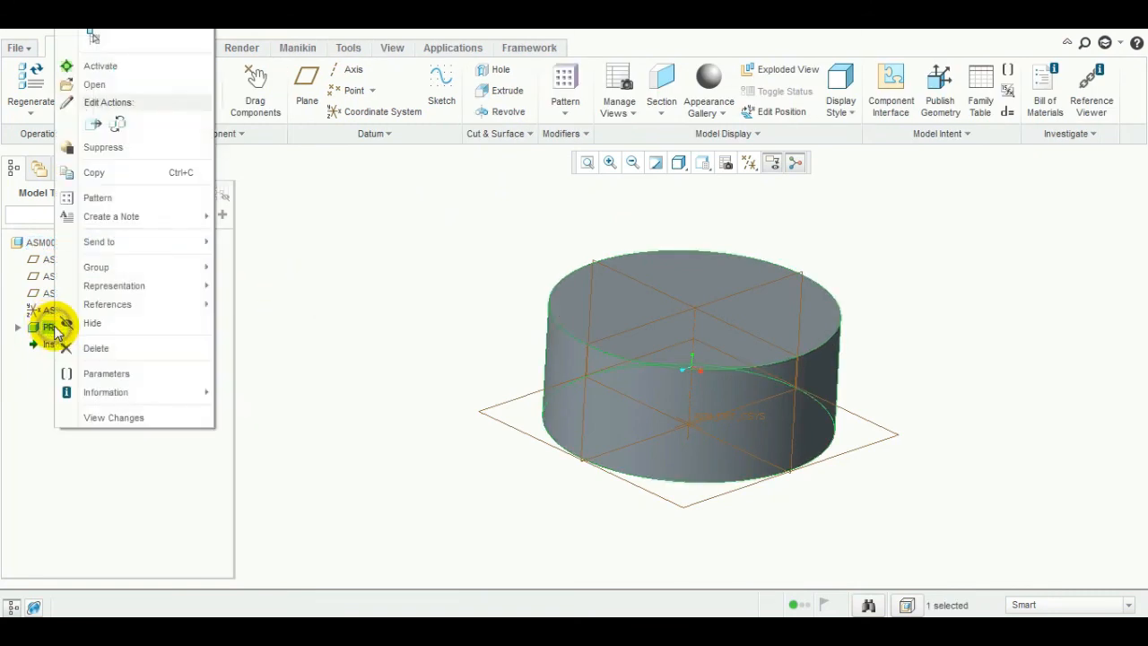
{"action": "left_click", "coordinate": [88, 85]}
{"action": "left_click", "coordinate": [313, 295]}
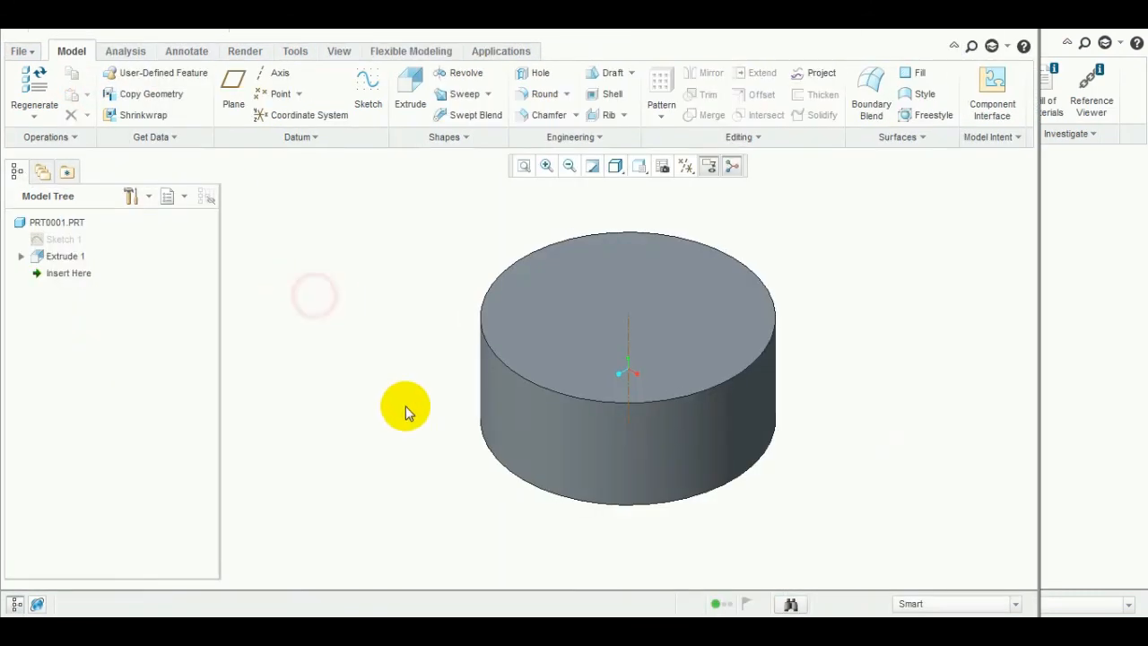
{"action": "middle_click_drag", "start_coordinate": [381, 418], "coordinate": [425, 464]}
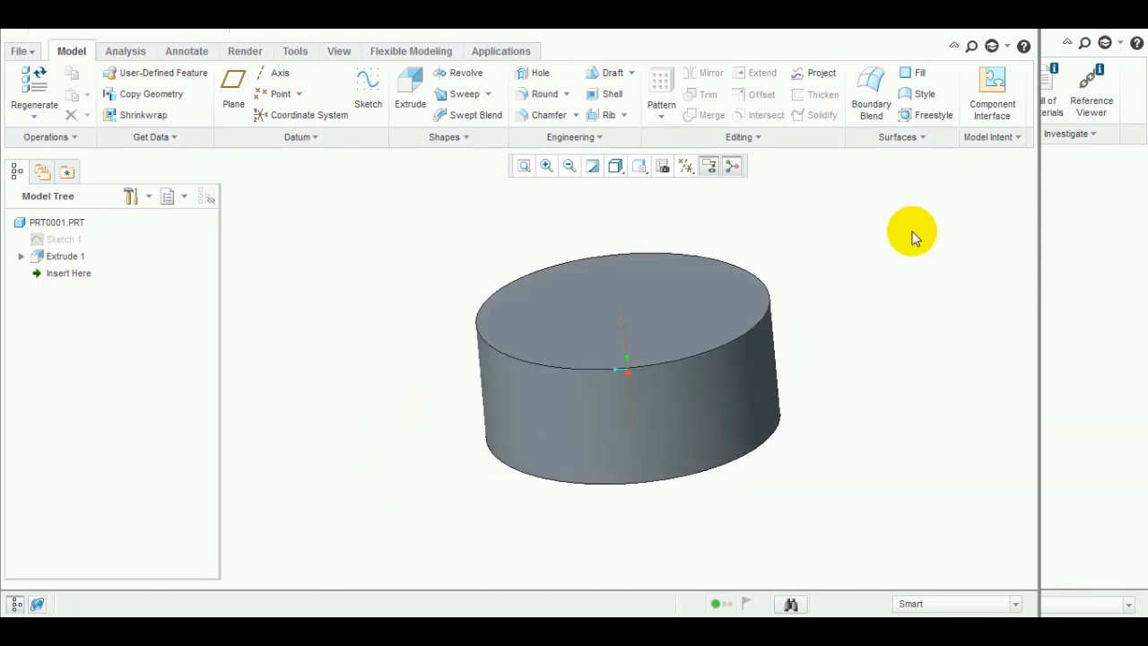
{"action": "left_click", "coordinate": [32, 52]}
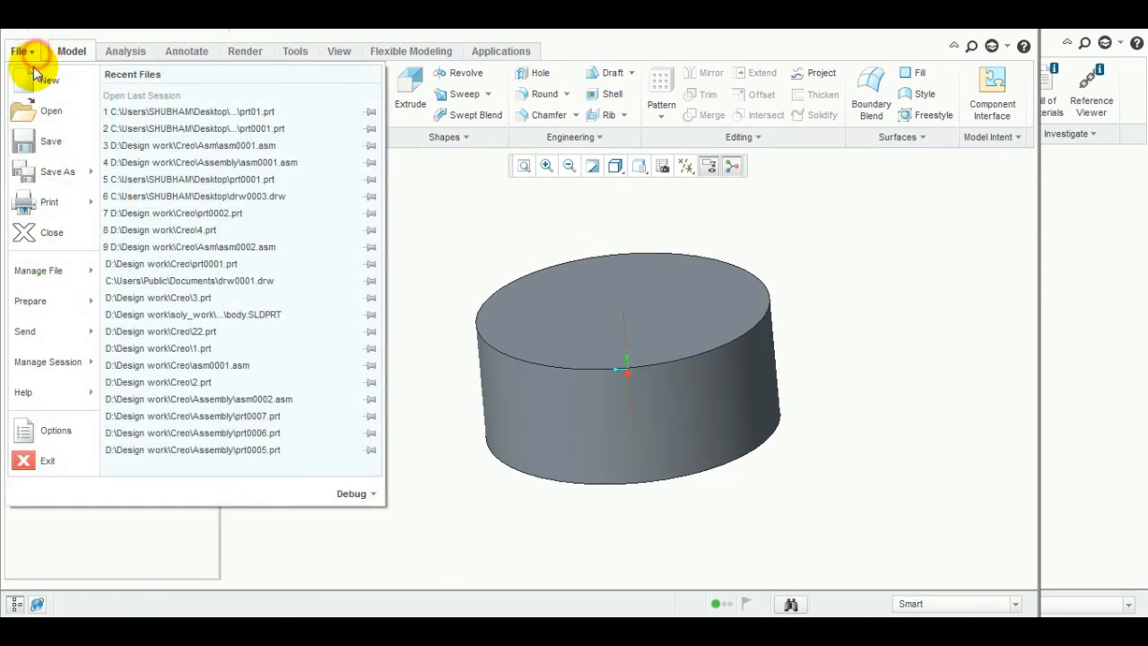
{"action": "left_click", "coordinate": [47, 235]}
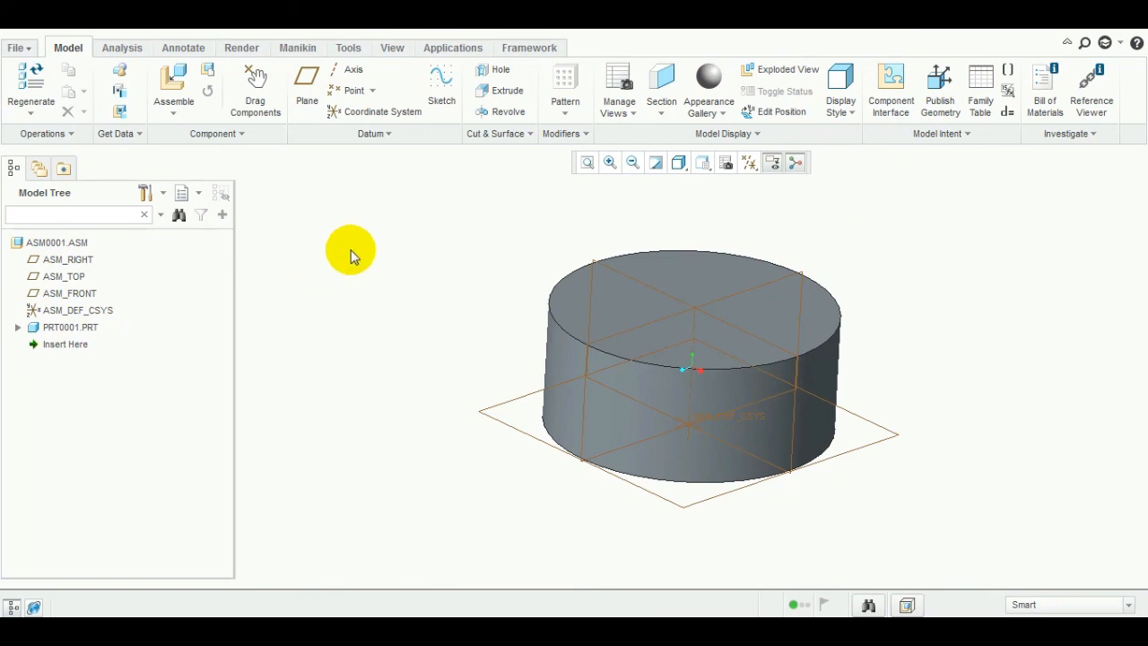